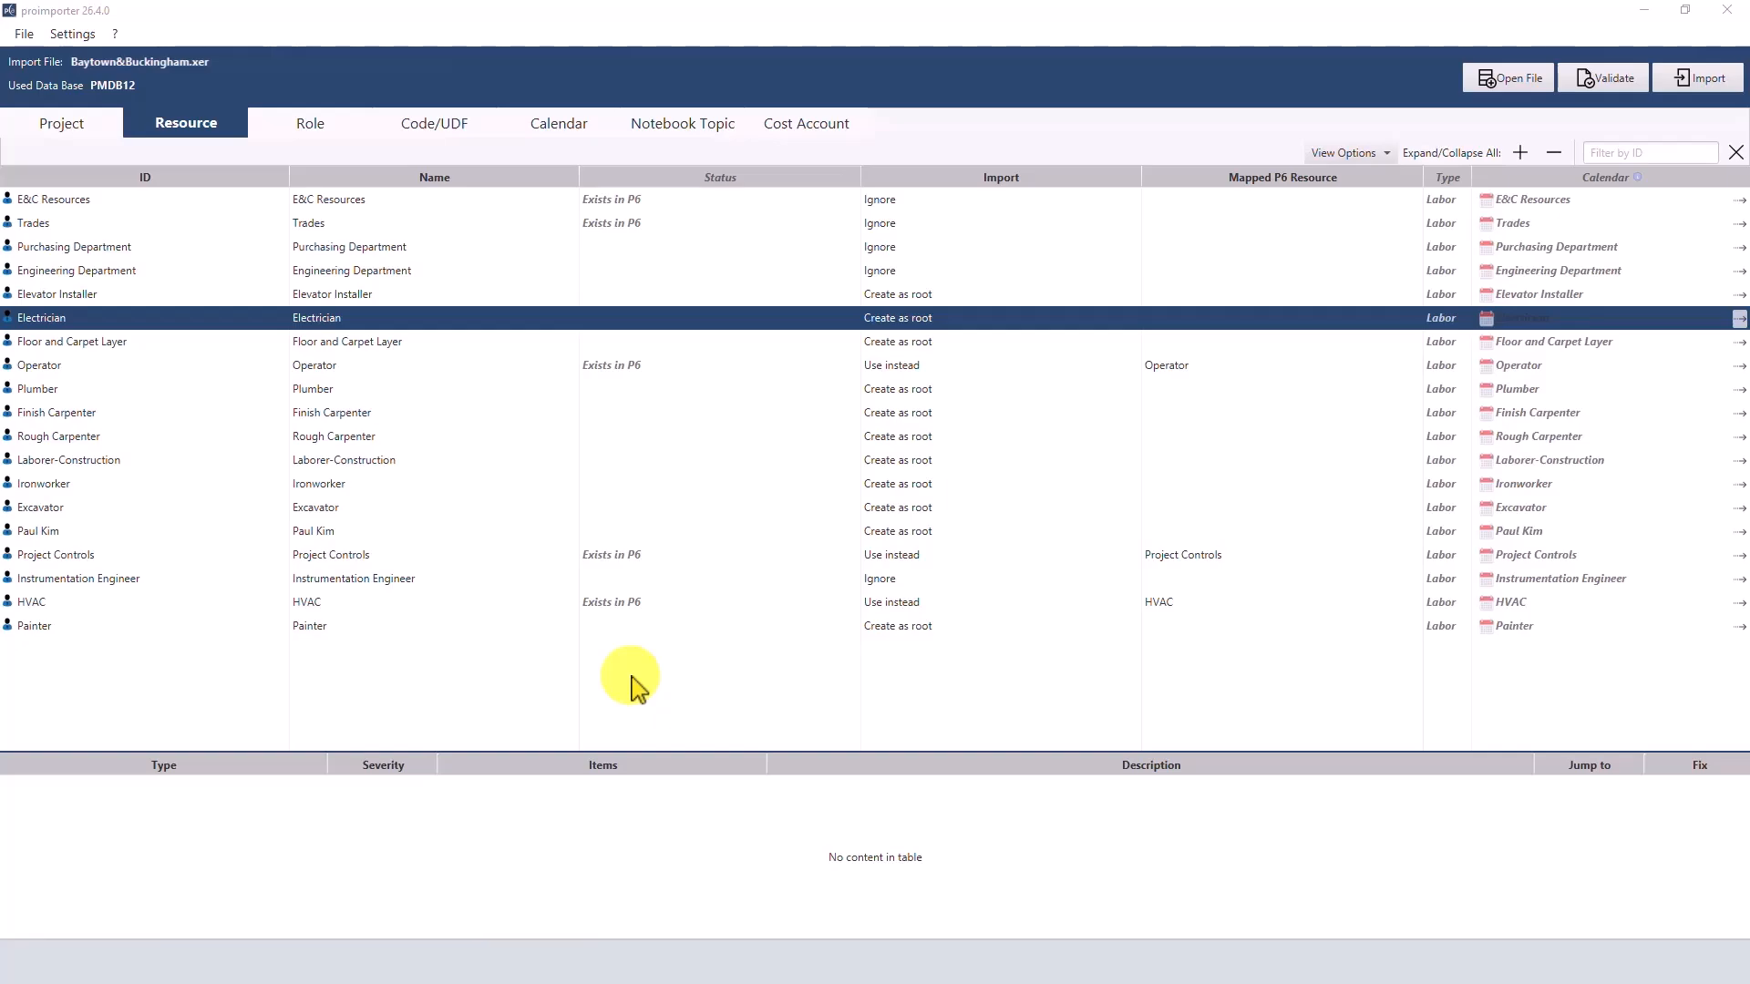
# Change the ID of the existing Operator resource to "Operator TEST".
pyautogui.click(975, 200)
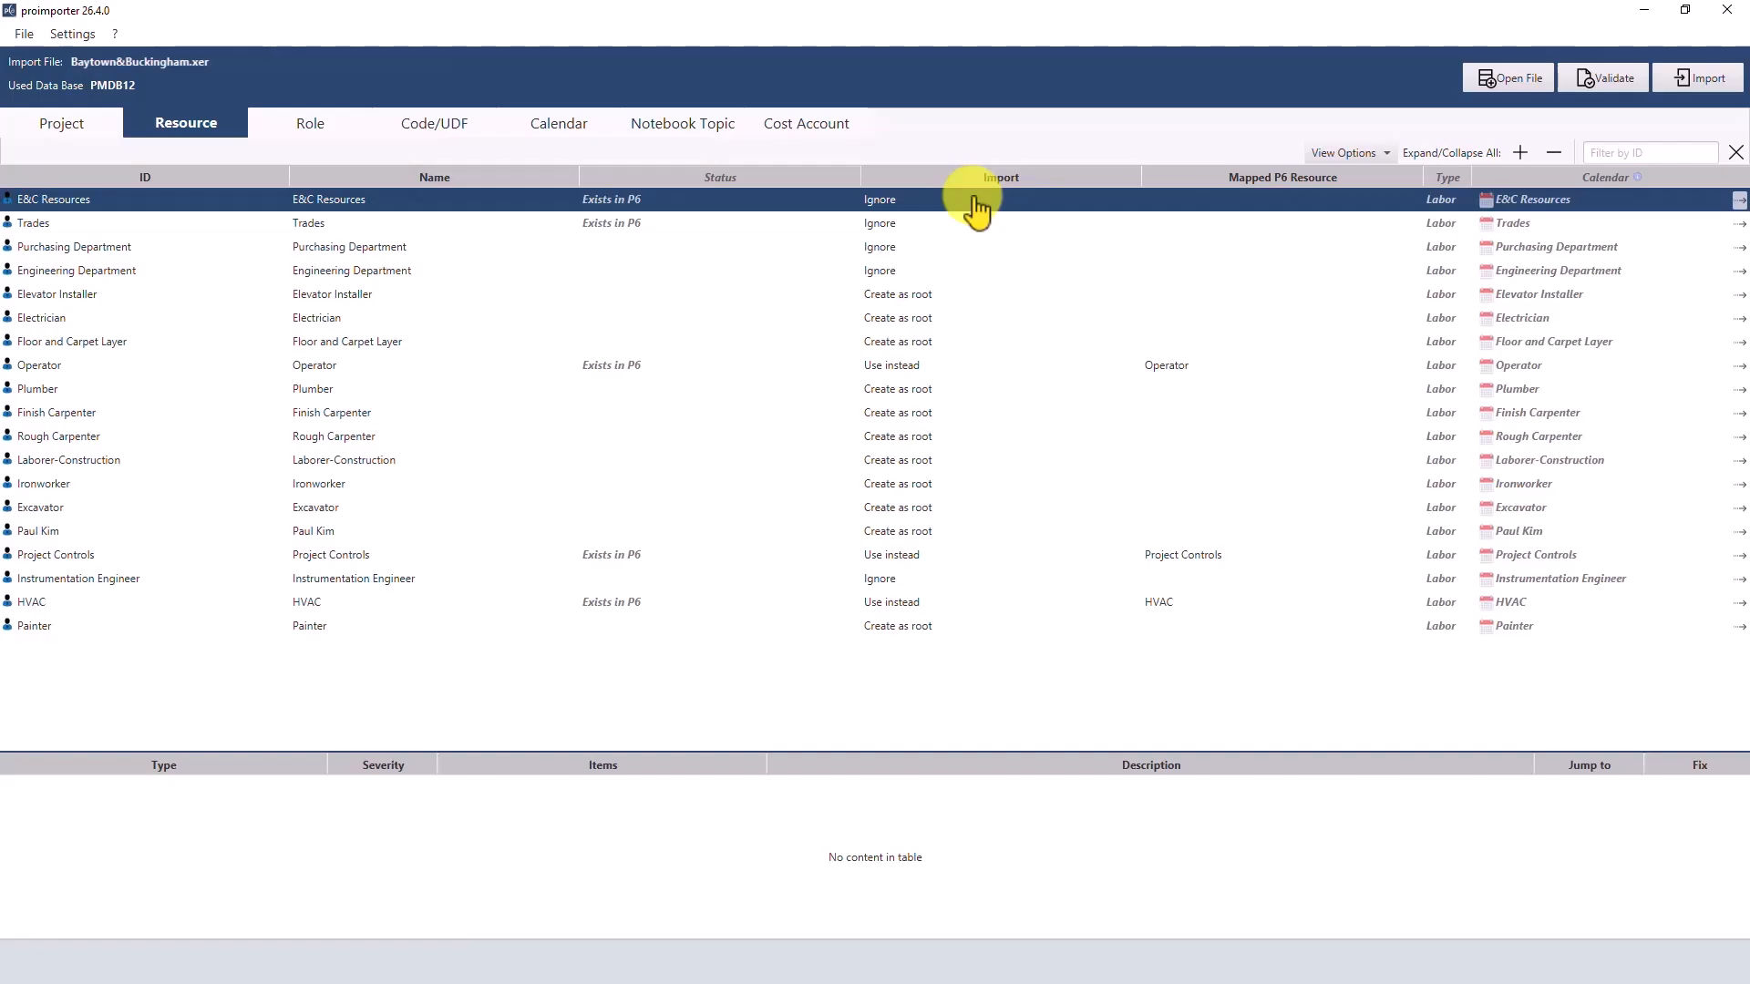
pyautogui.click(928, 374)
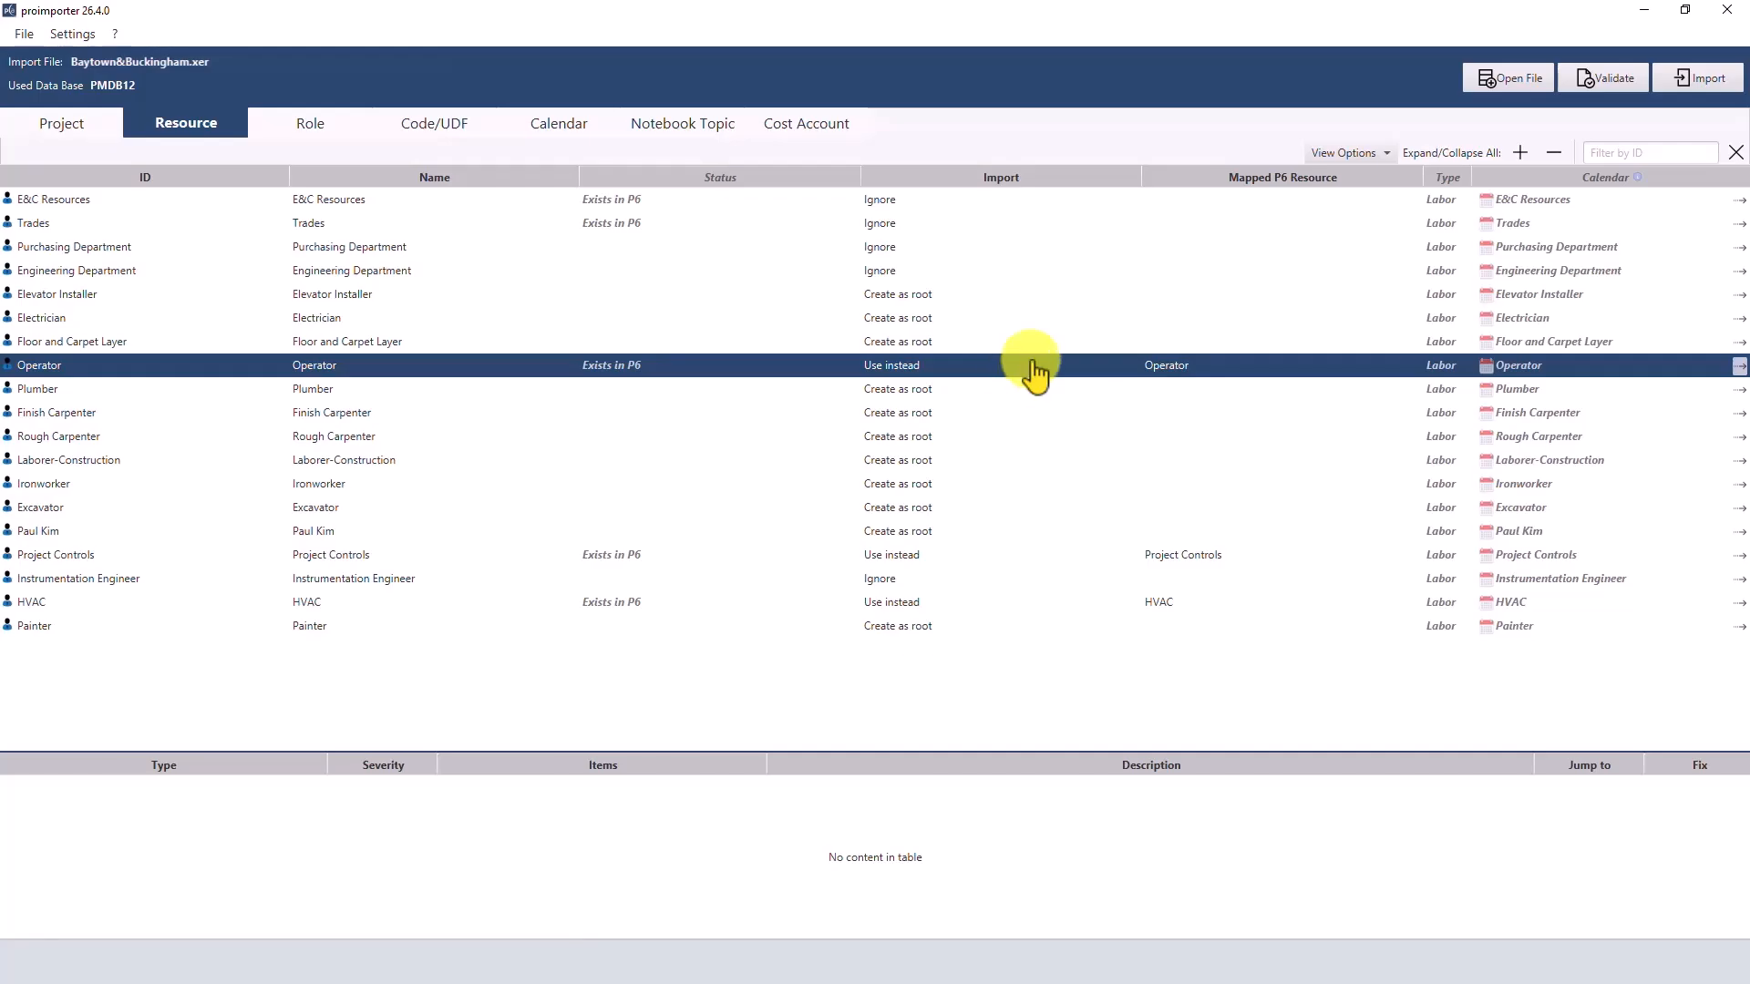
pyautogui.doubleClick(104, 369)
pyautogui.write('TES')
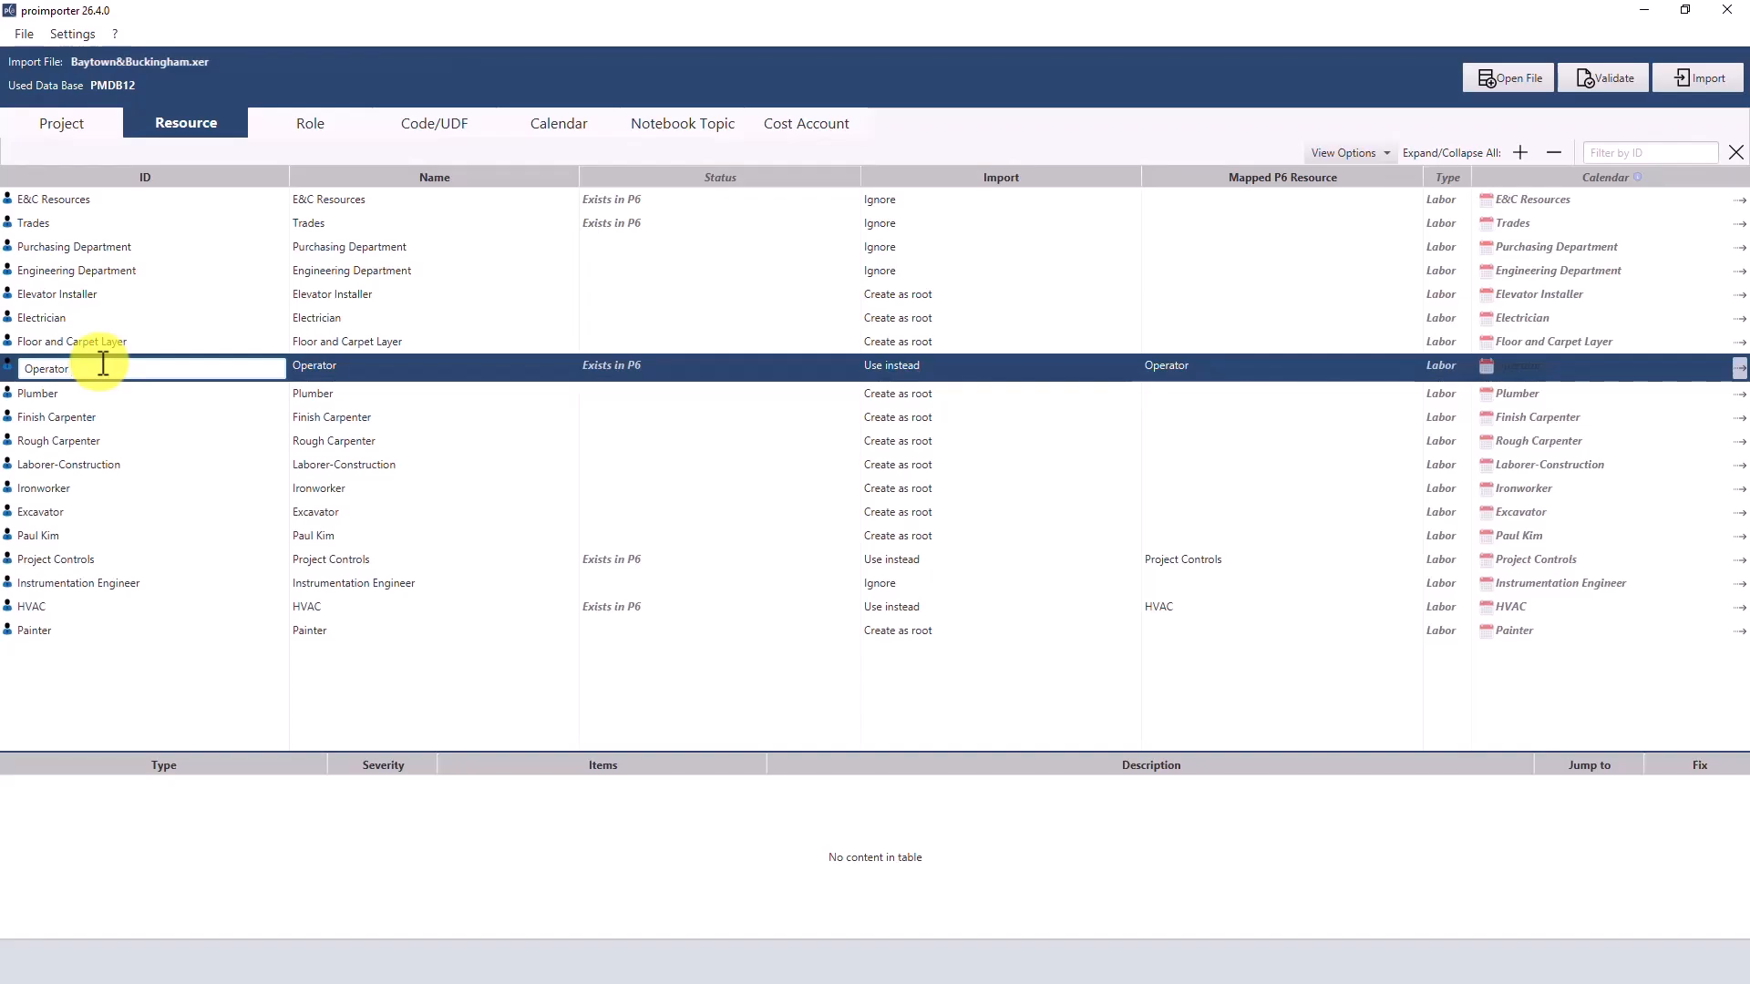
pyautogui.write('T')
pyautogui.press('Return')
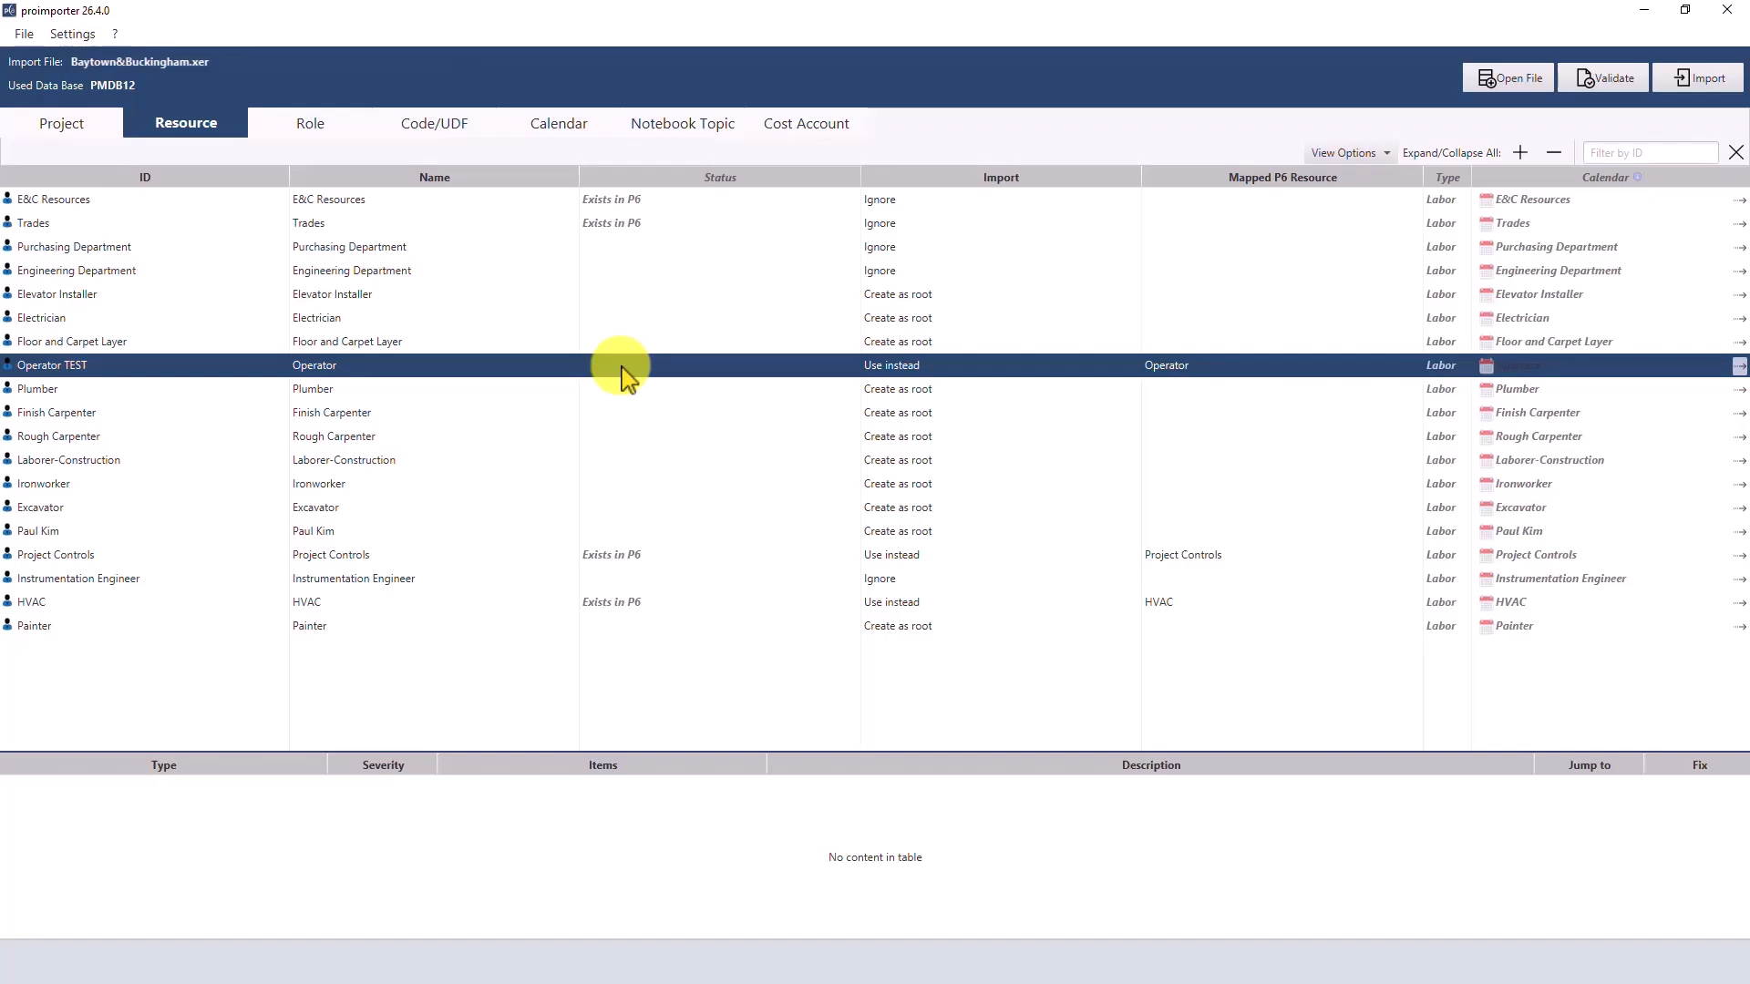
# Set the import action of the Operator TEST resource to Create as root.
pyautogui.click(910, 369)
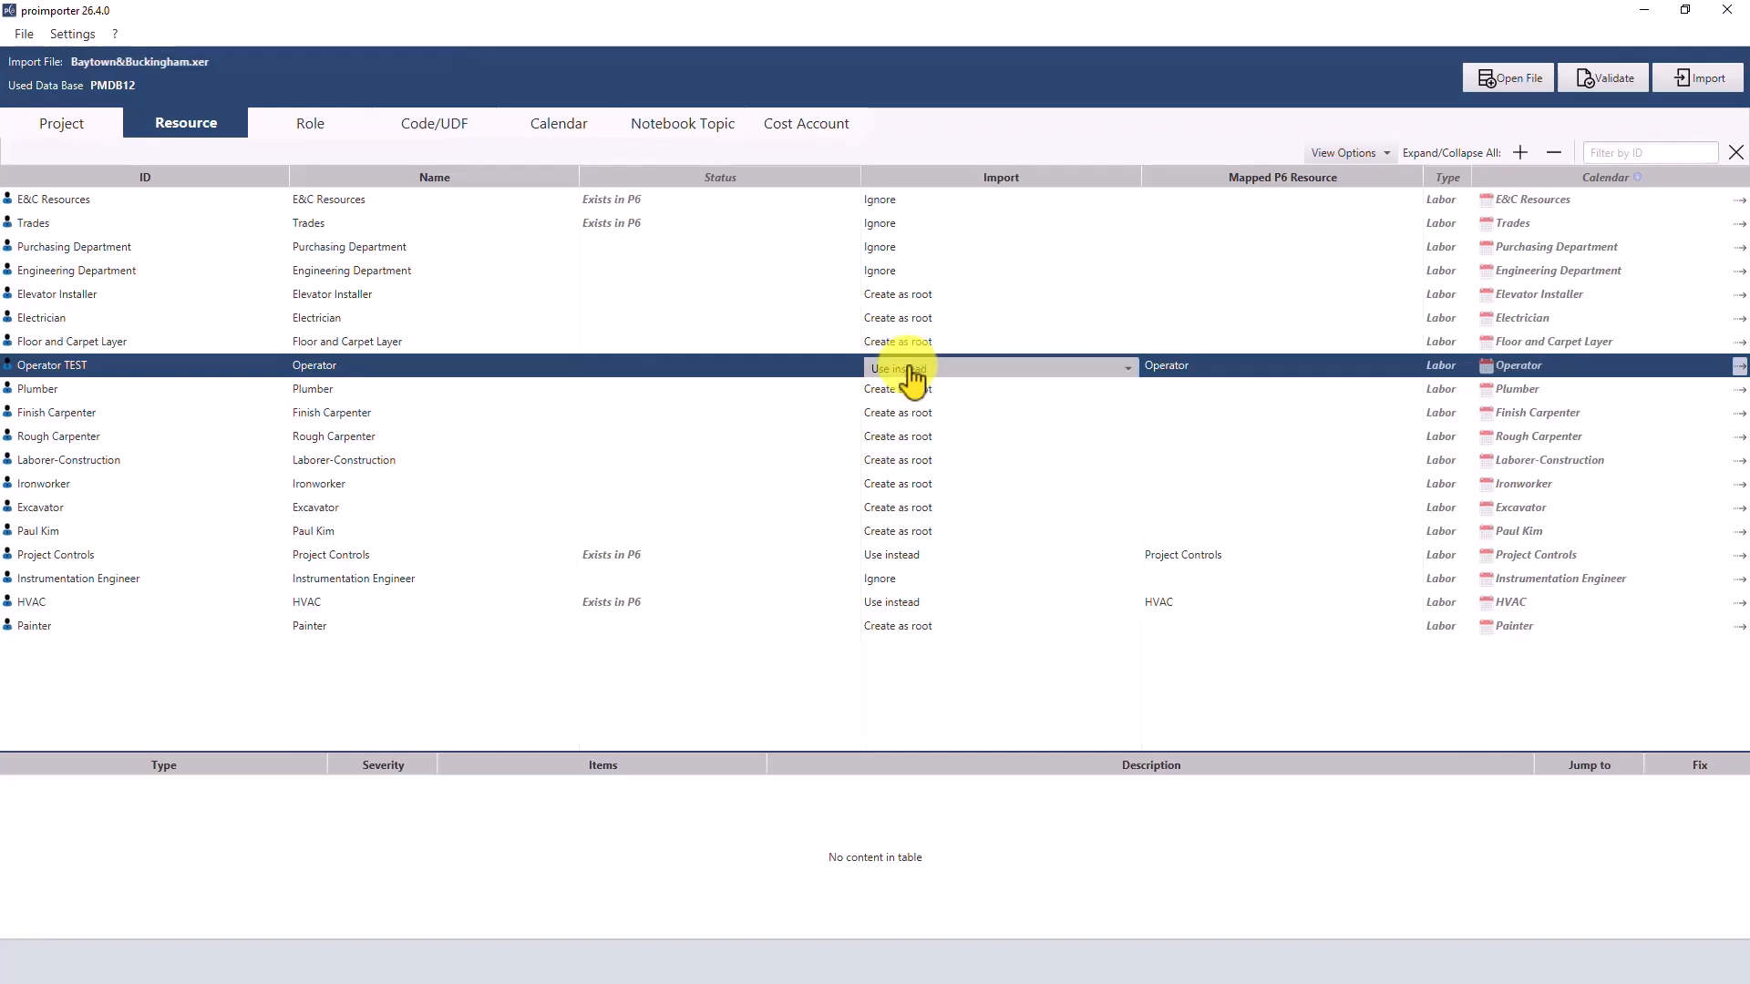
pyautogui.click(911, 370)
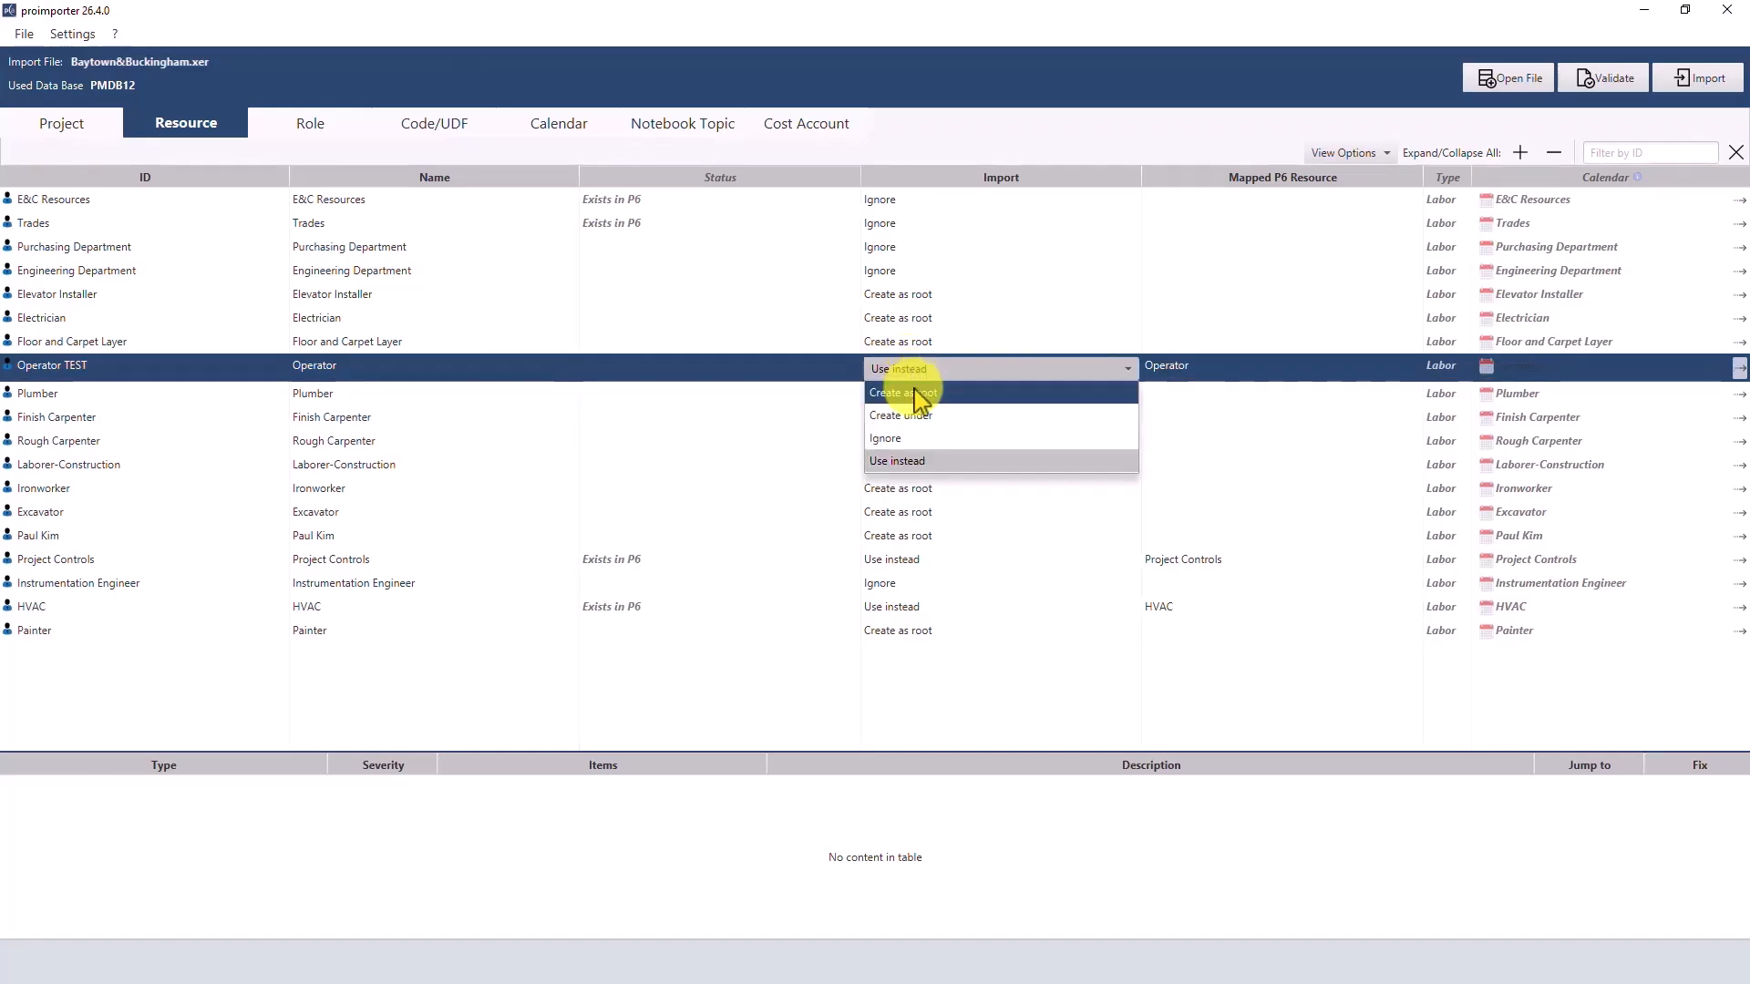
pyautogui.click(918, 393)
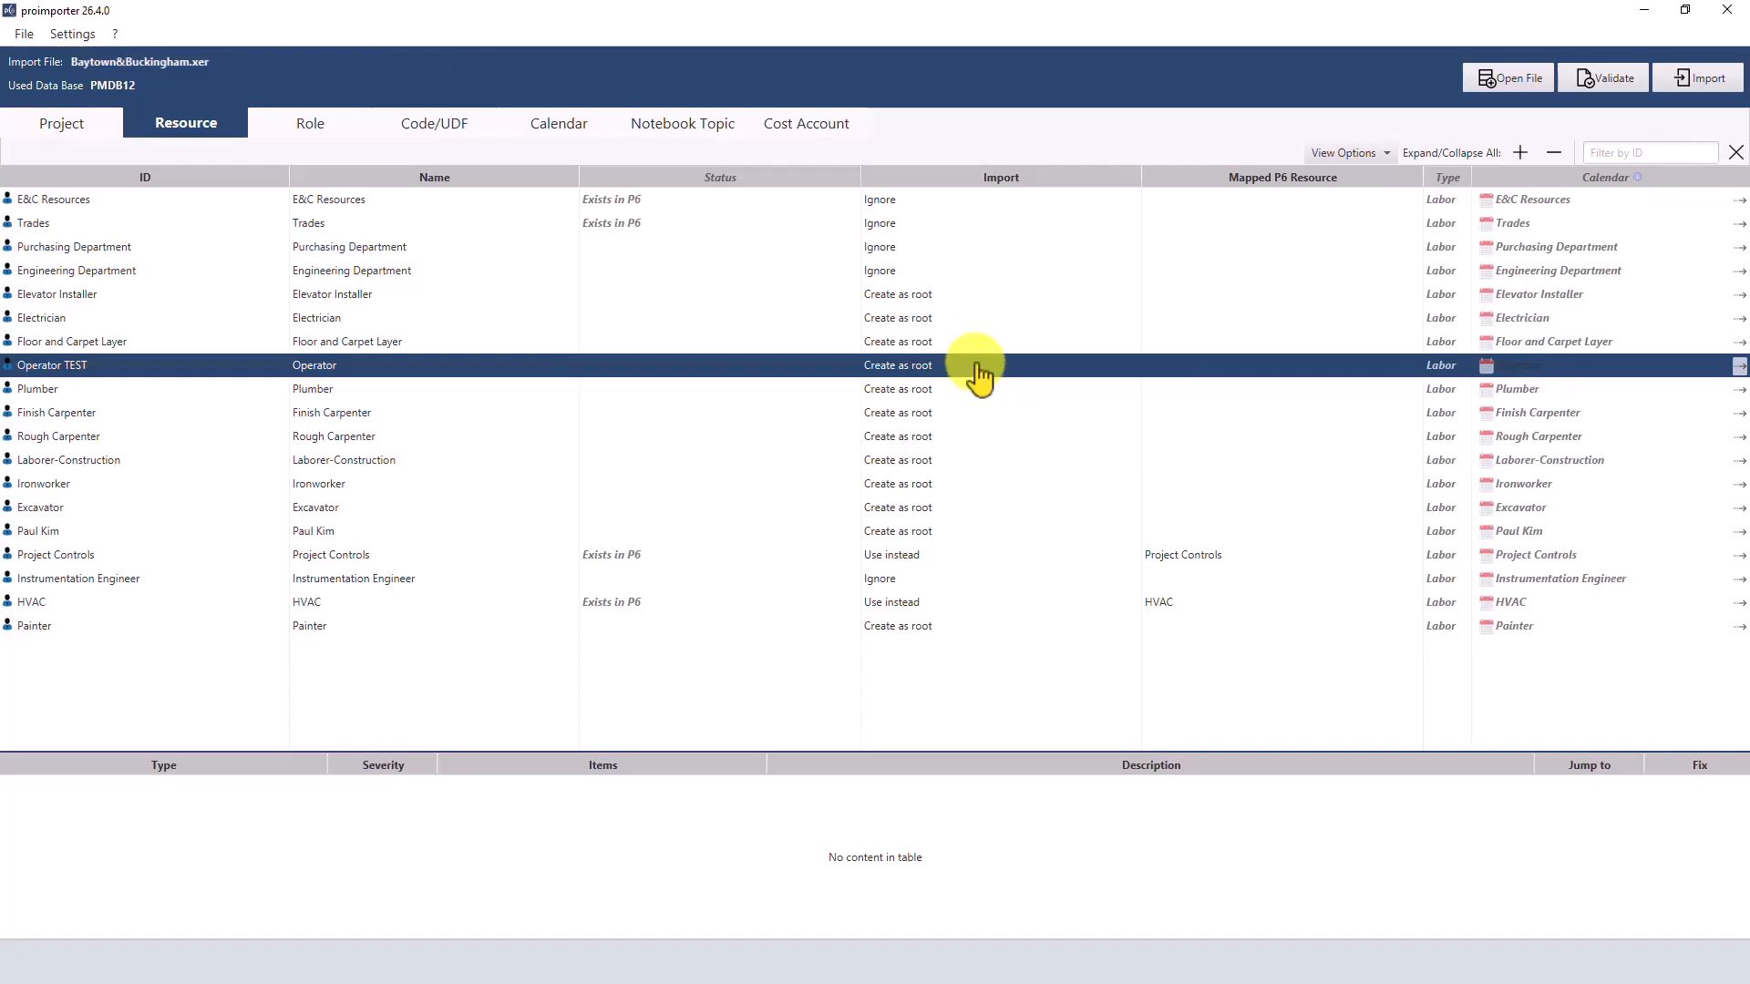
# Set the Electrician resource's import action to Create under, with the P6 resource GenLabor as its parent.
pyautogui.click(945, 321)
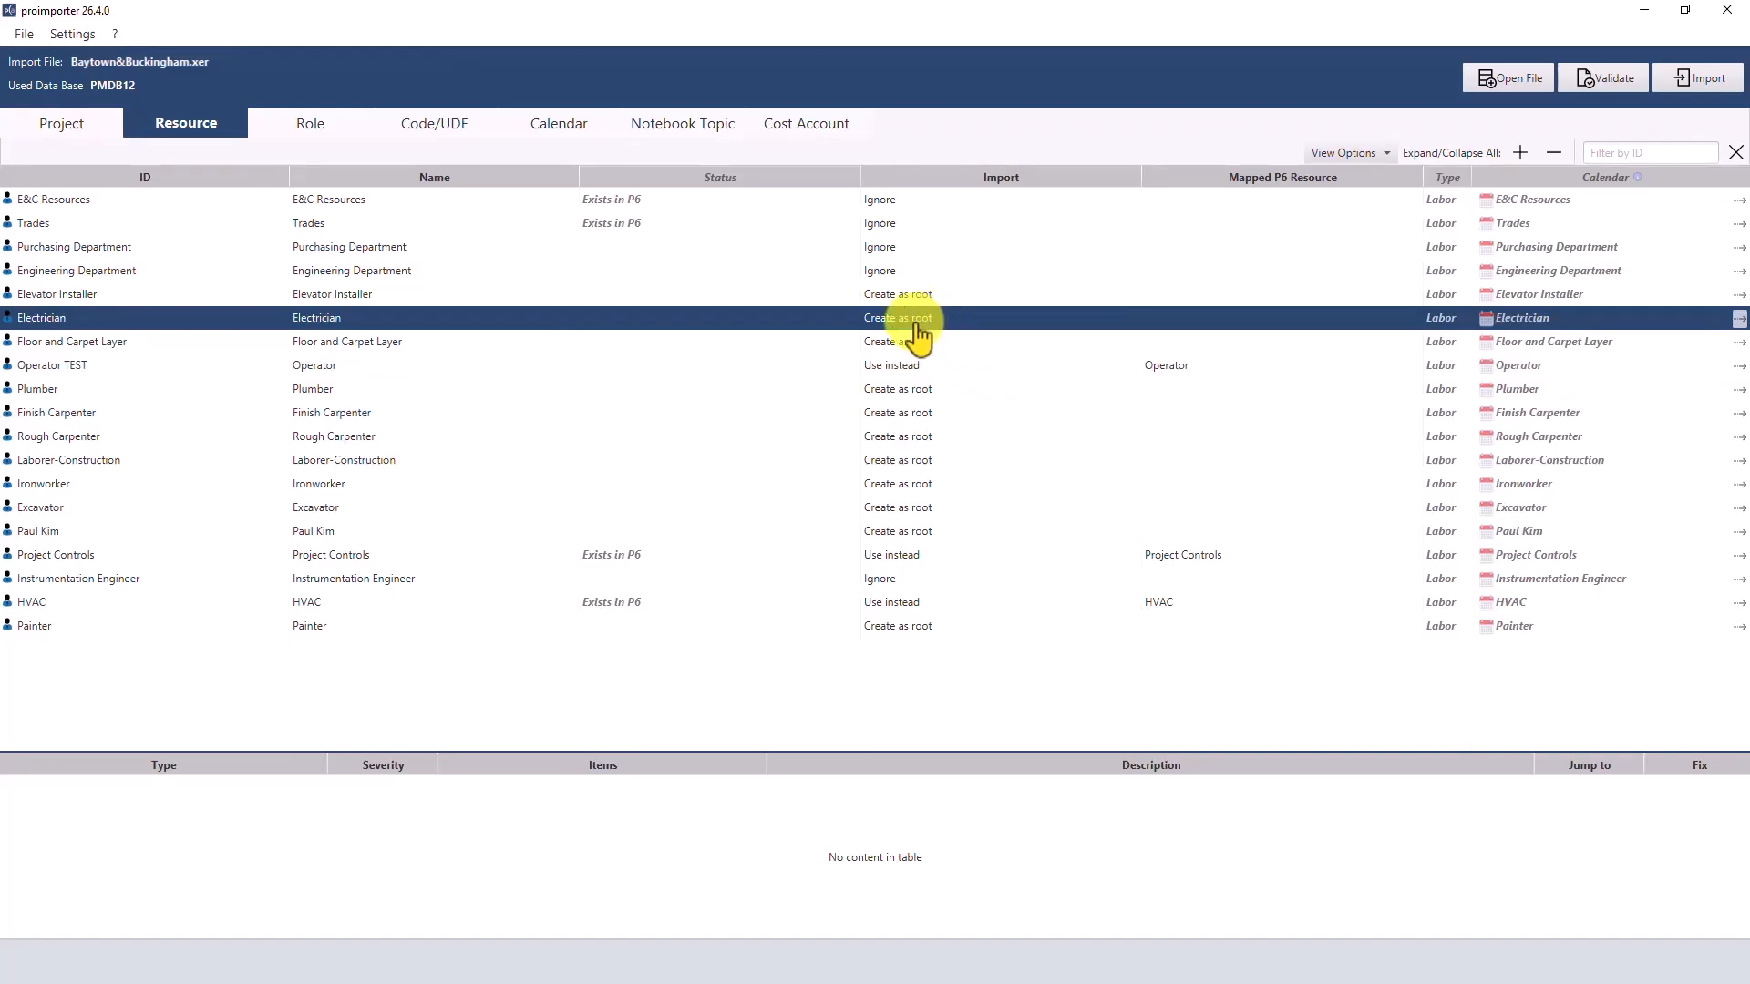
pyautogui.click(918, 321)
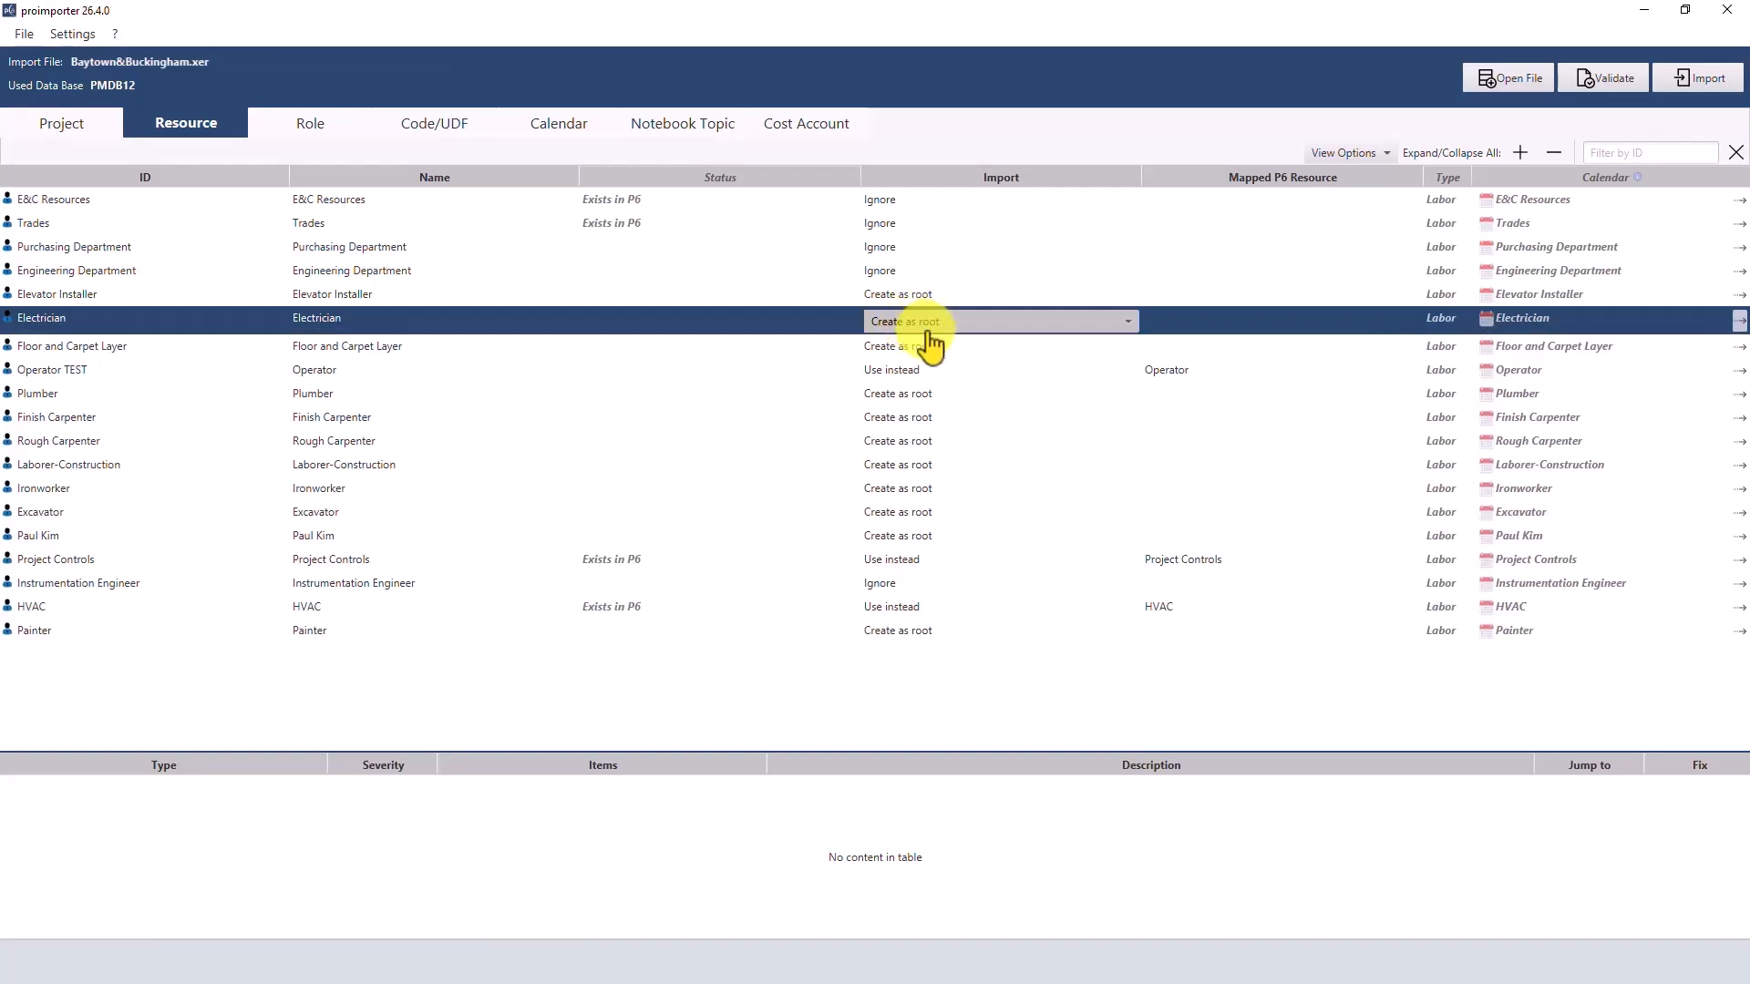
pyautogui.click(931, 328)
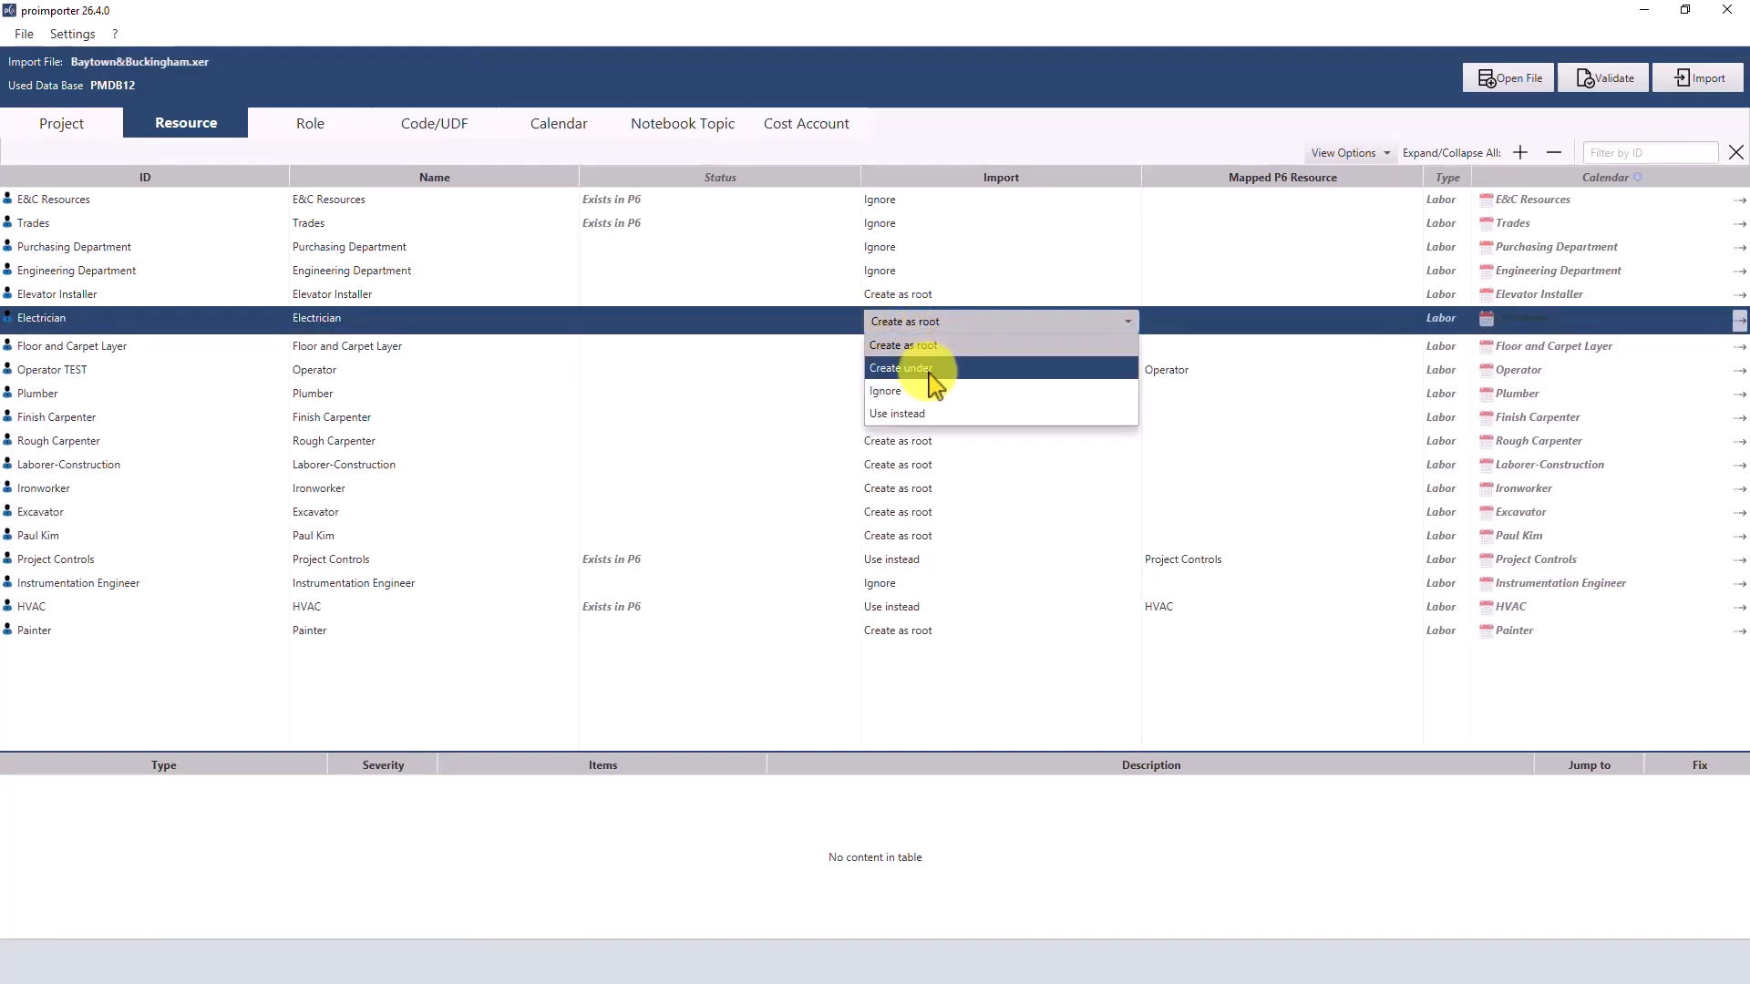
pyautogui.click(930, 370)
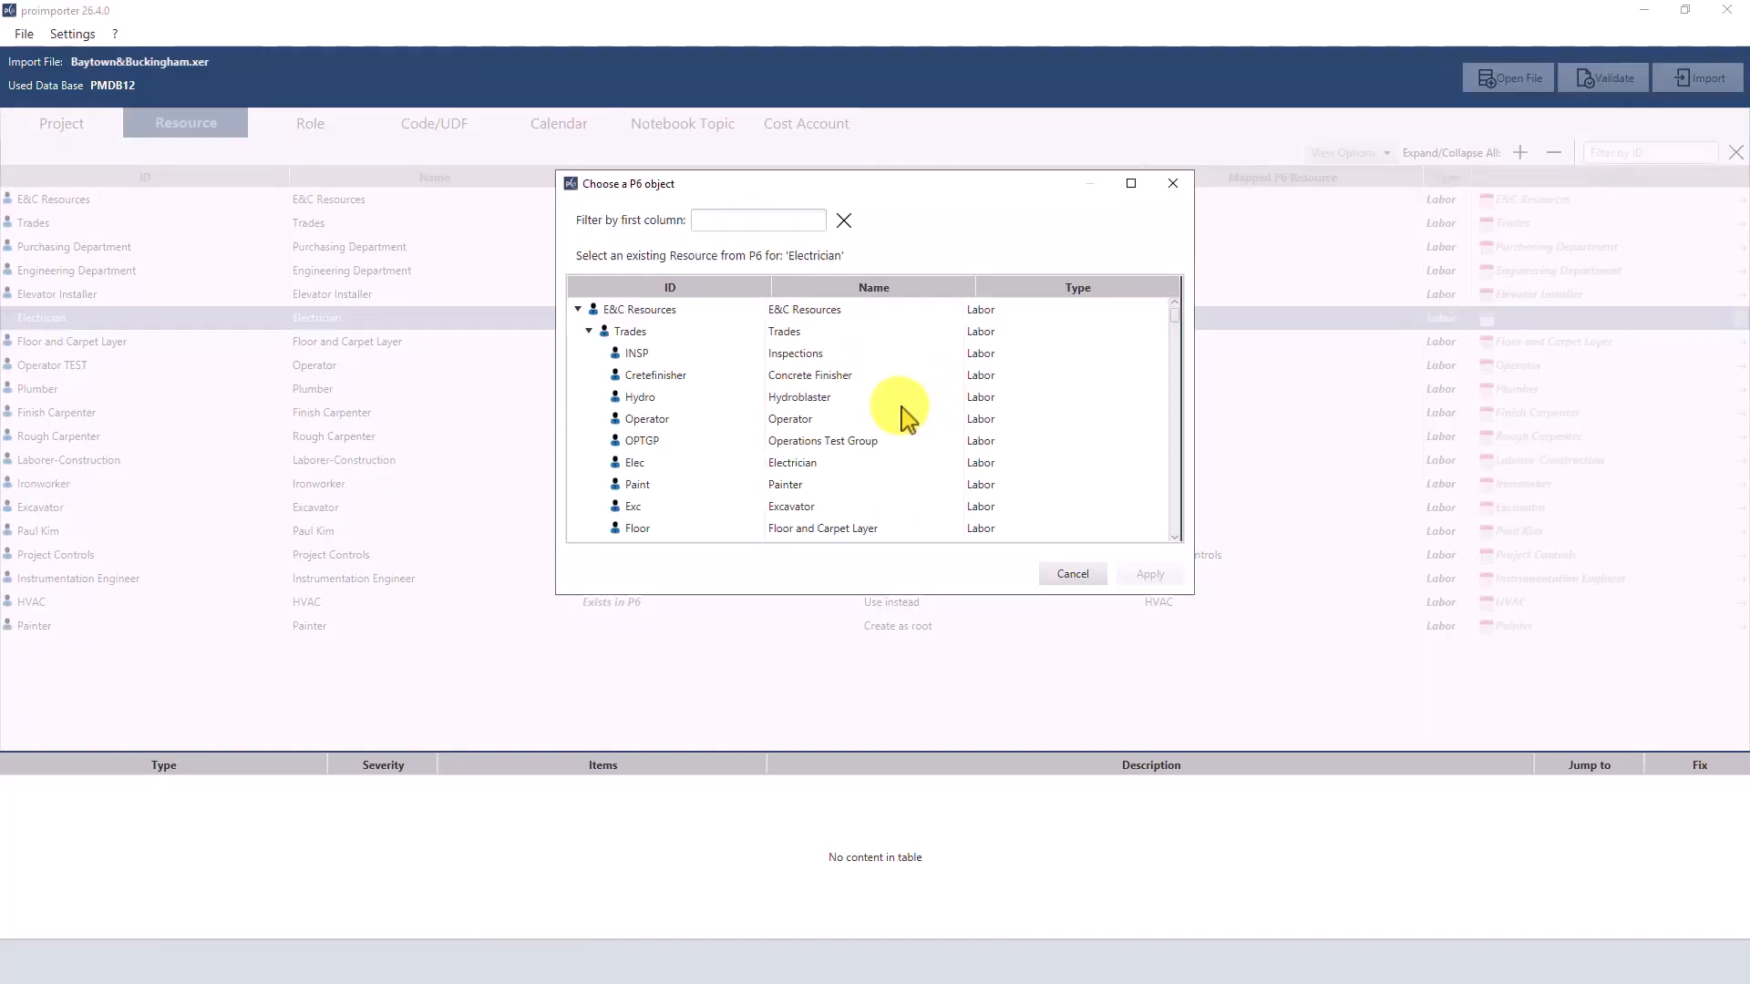
pyautogui.scroll(-1, 814, 391)
pyautogui.scroll(-1, 814, 392)
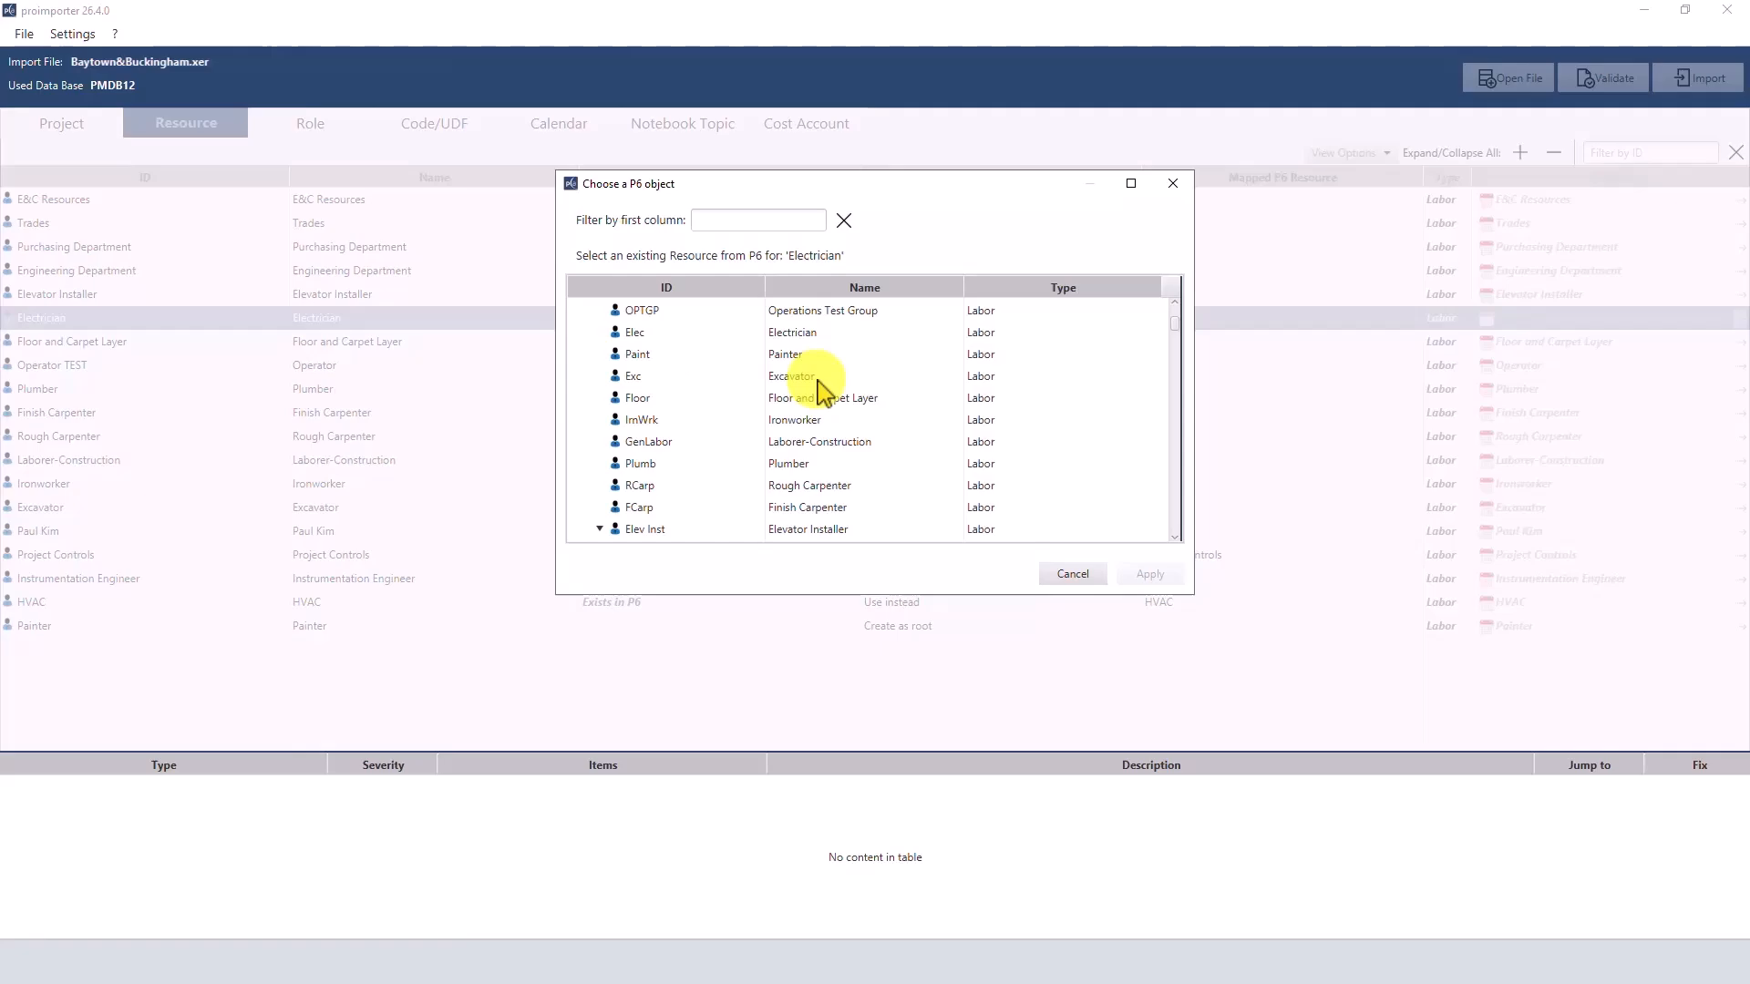
pyautogui.click(649, 443)
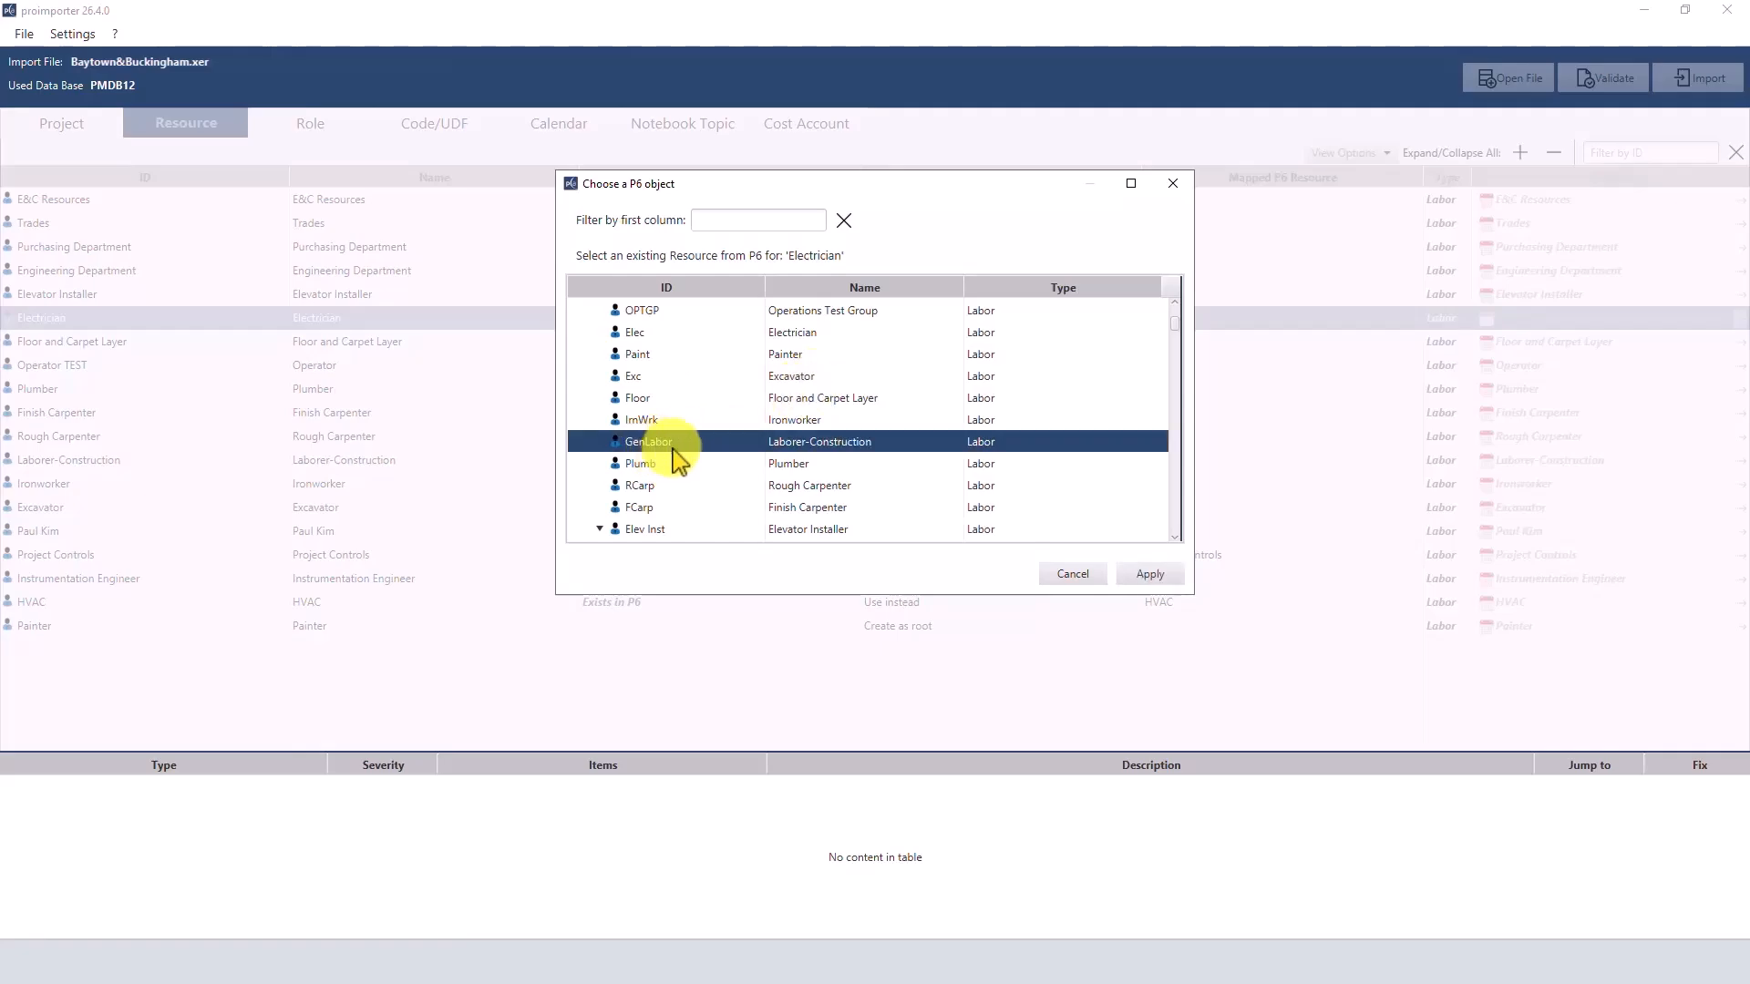
pyautogui.click(1150, 575)
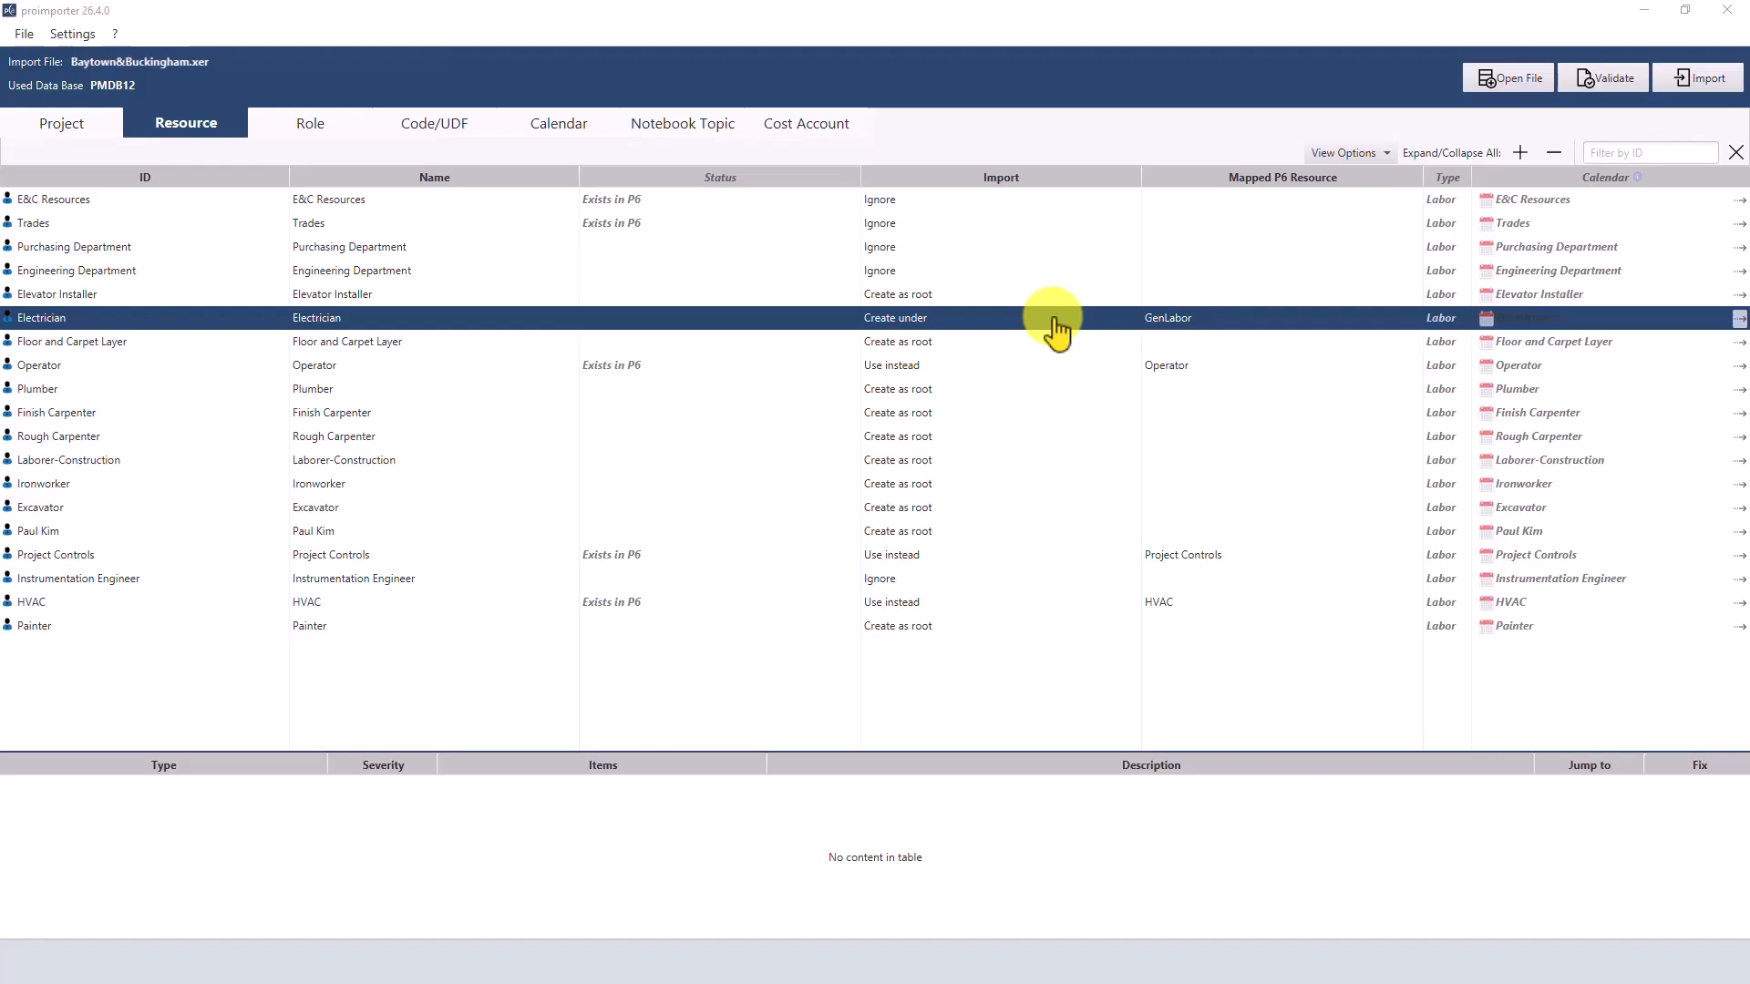
# Compare the Project Controls resource's calendar with the P6 calendar "Project Controls - Project Controls".
pyautogui.click(1038, 565)
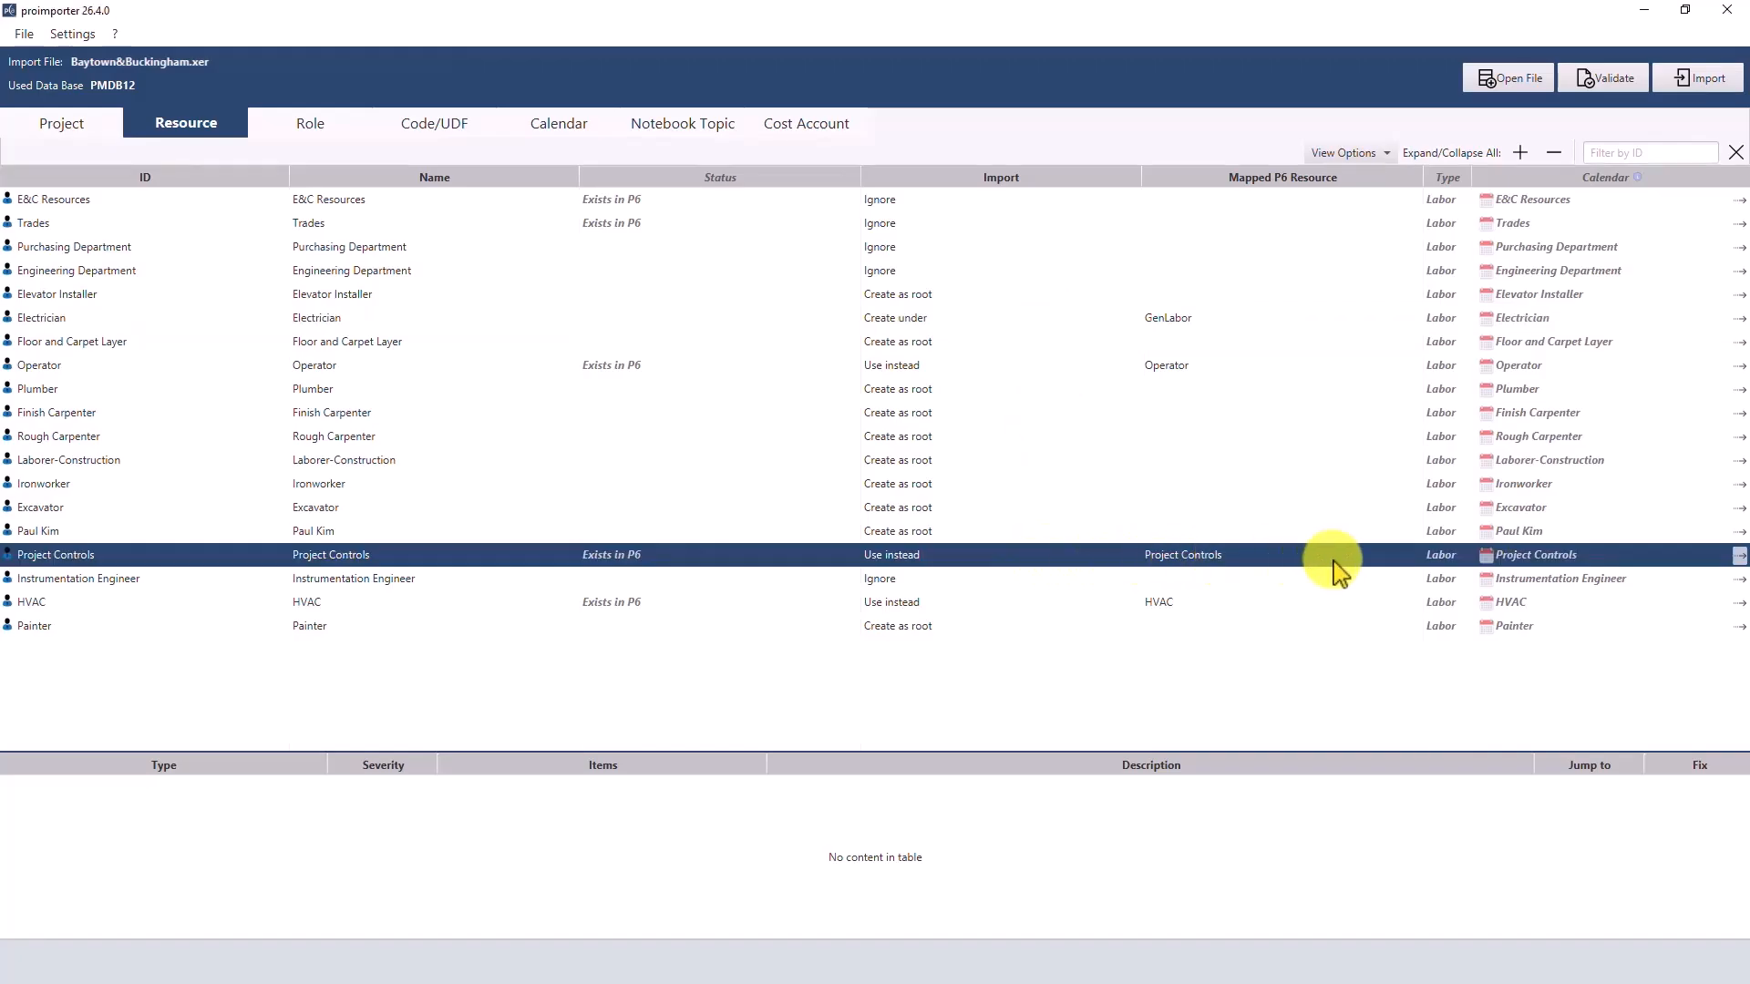
pyautogui.click(1738, 558)
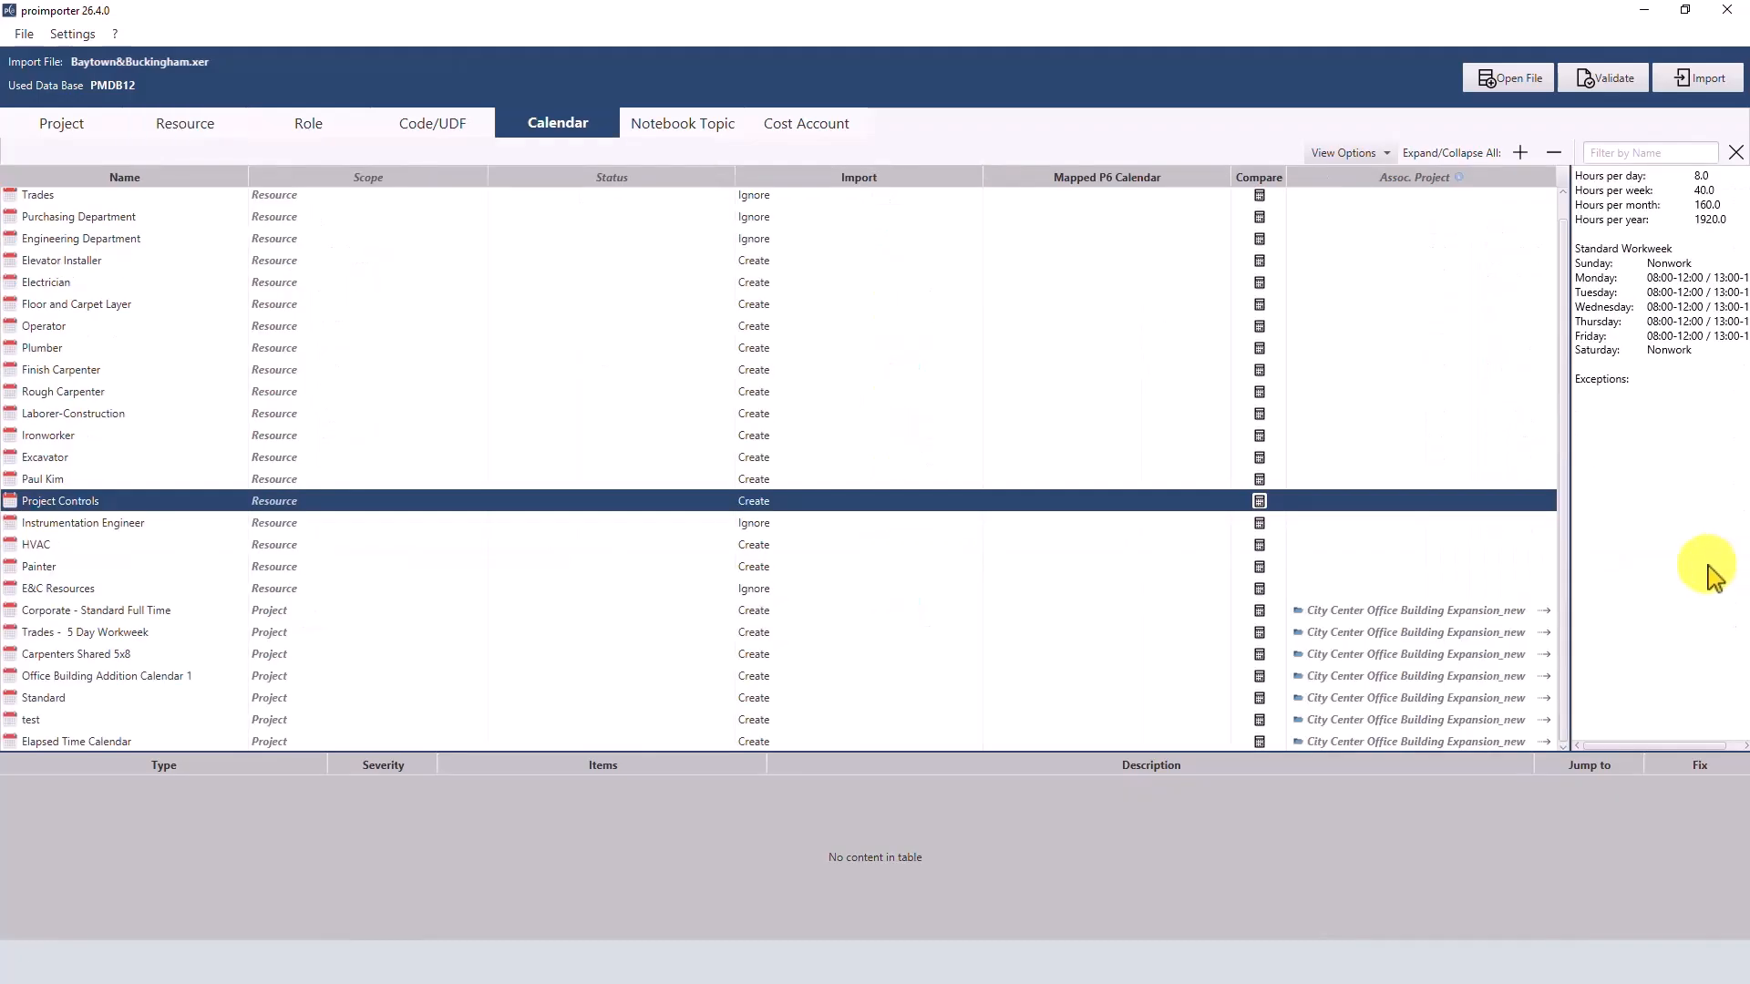
pyautogui.click(1260, 500)
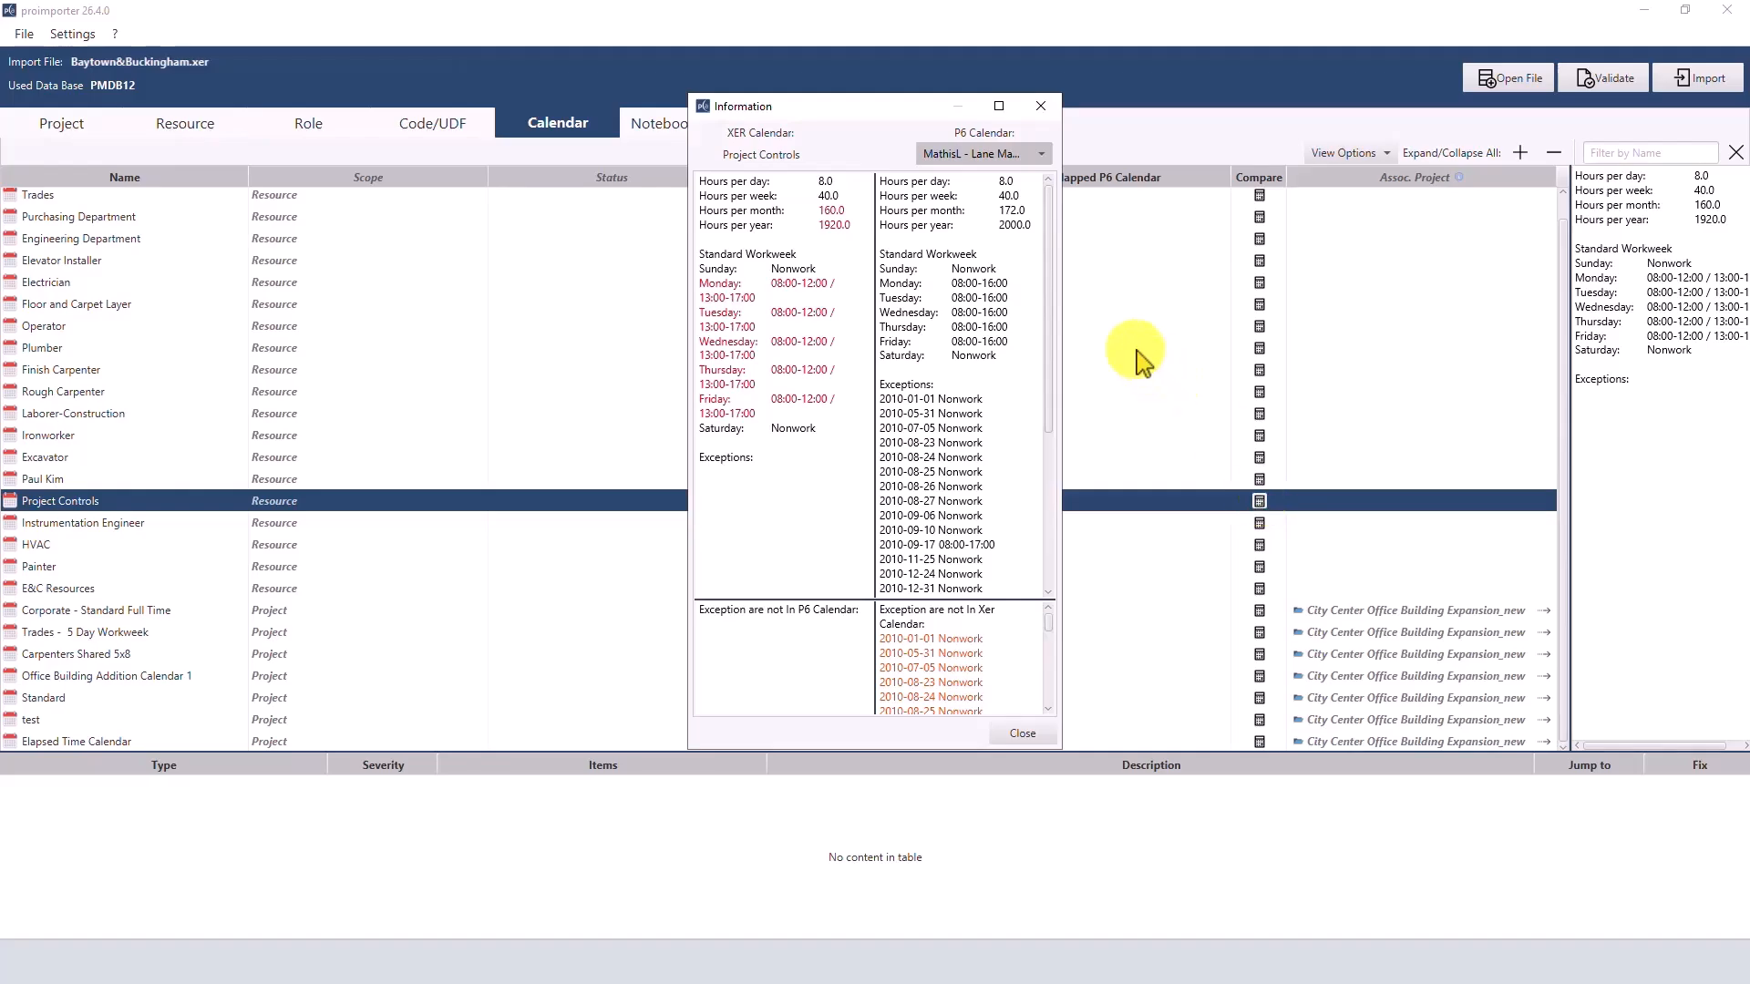
pyautogui.click(990, 157)
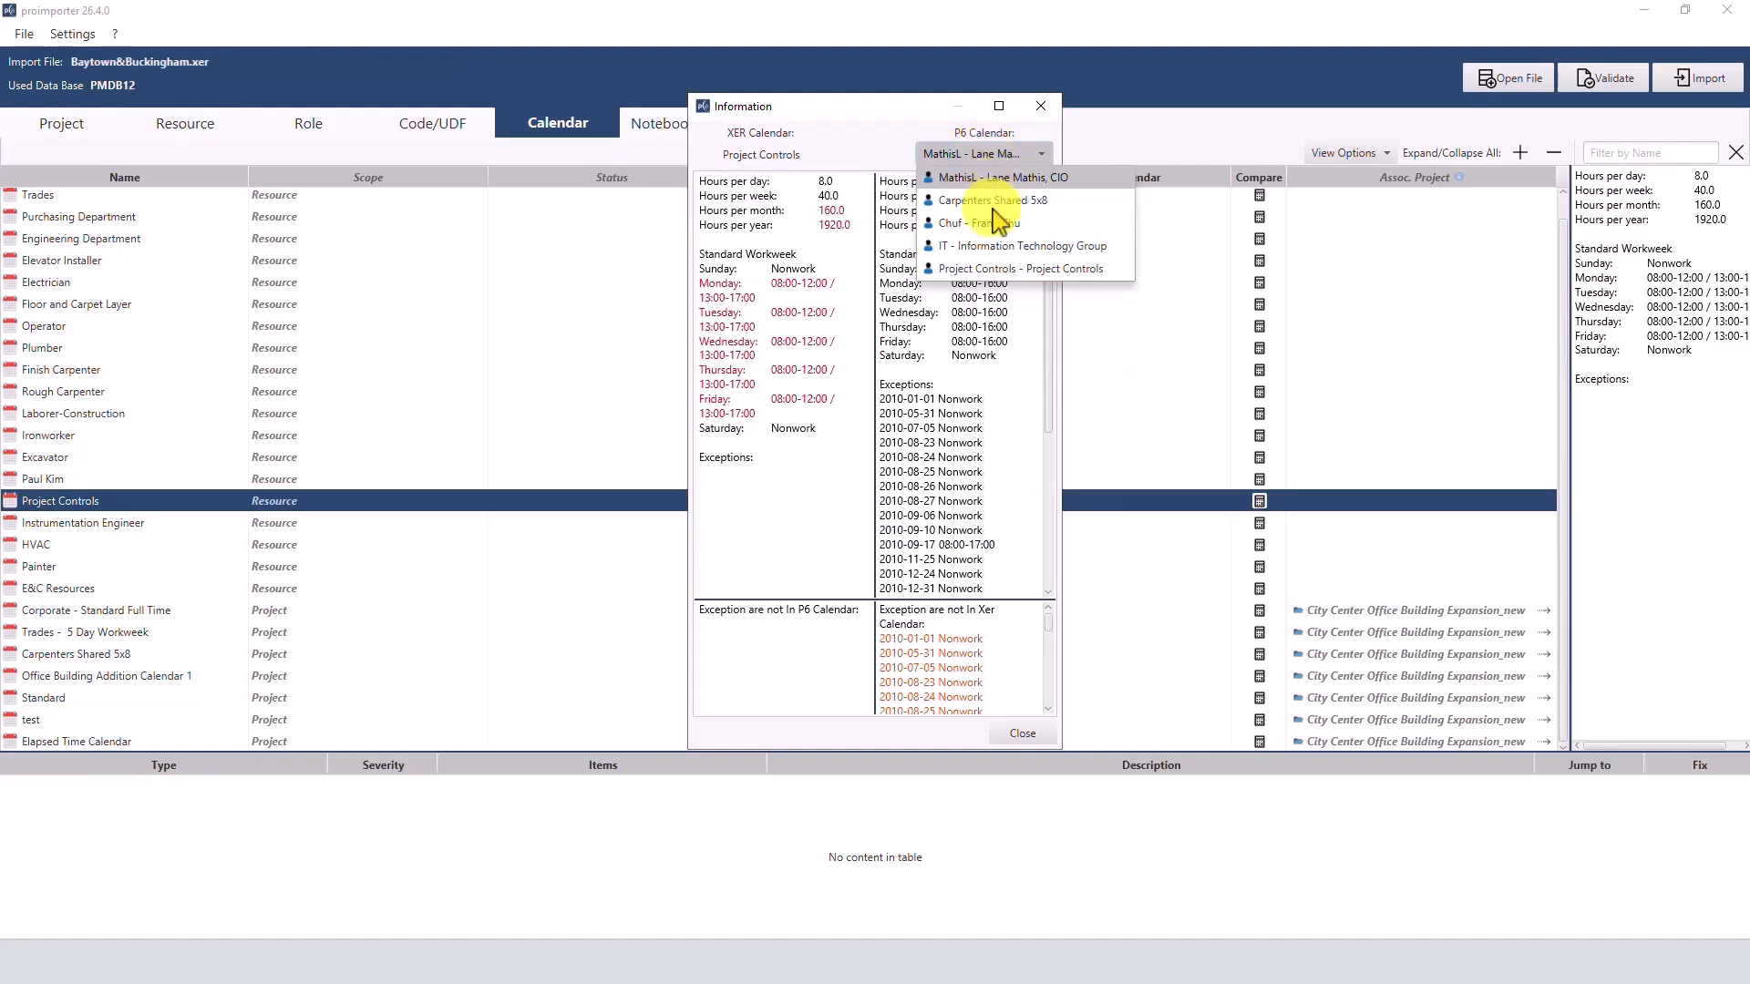
pyautogui.click(993, 268)
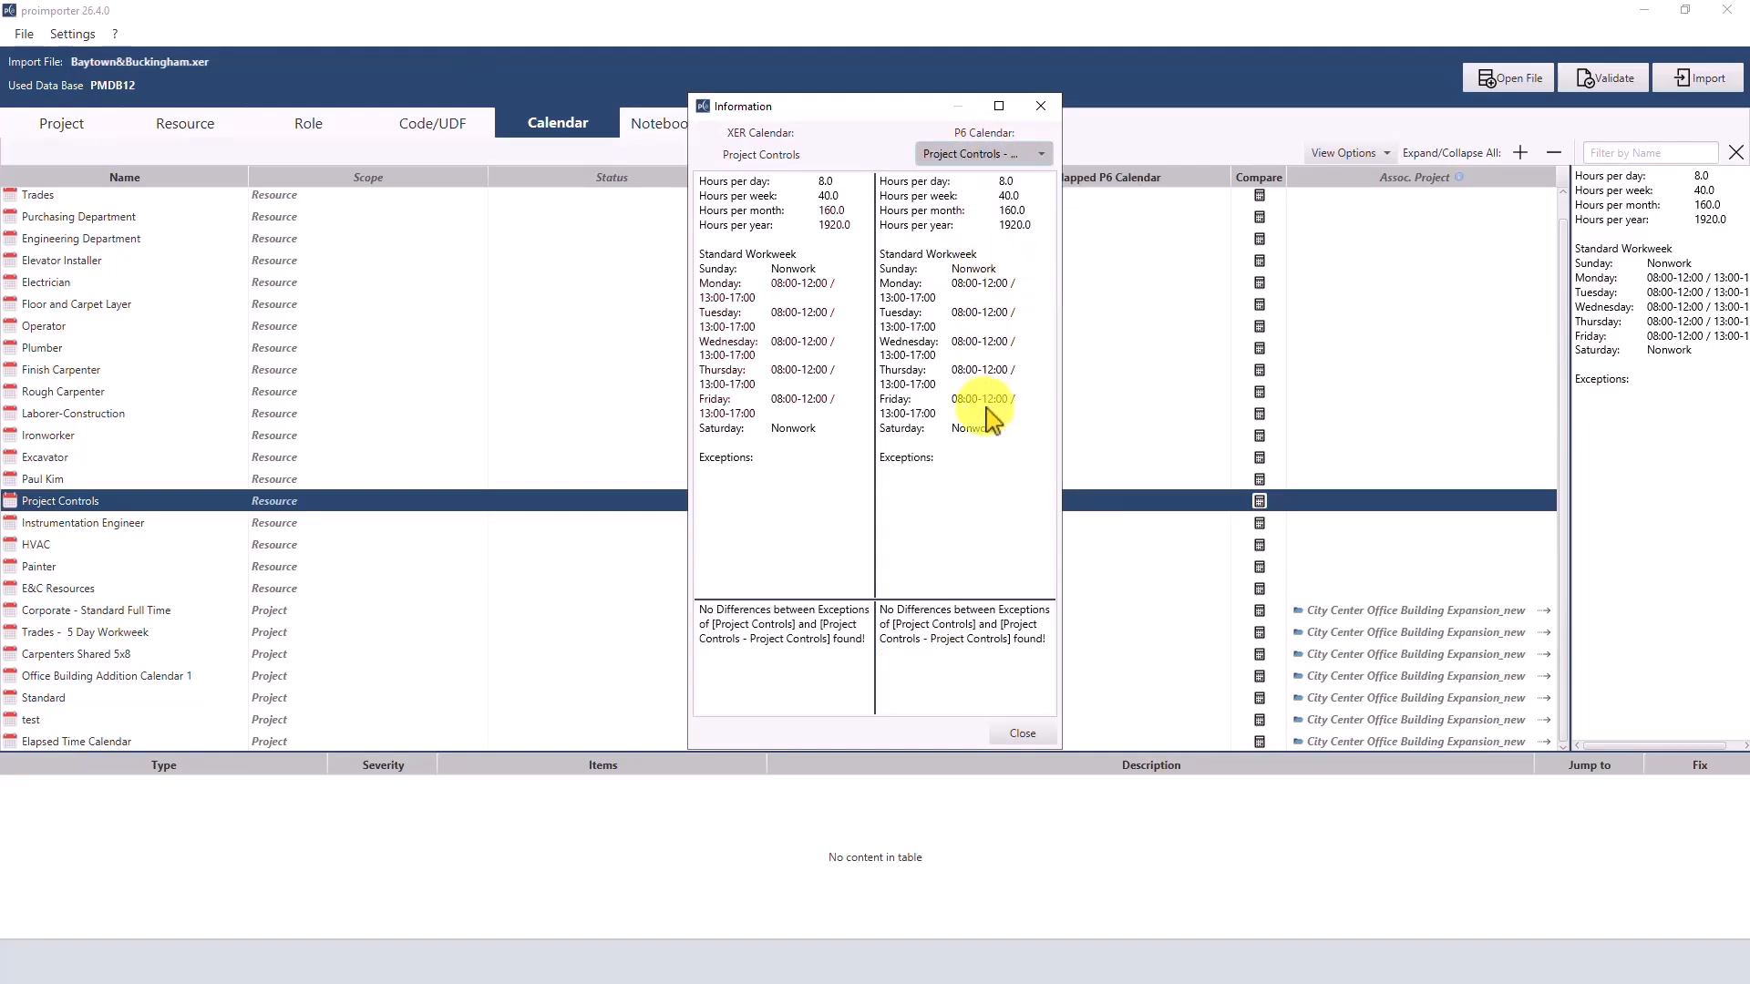
pyautogui.click(1022, 740)
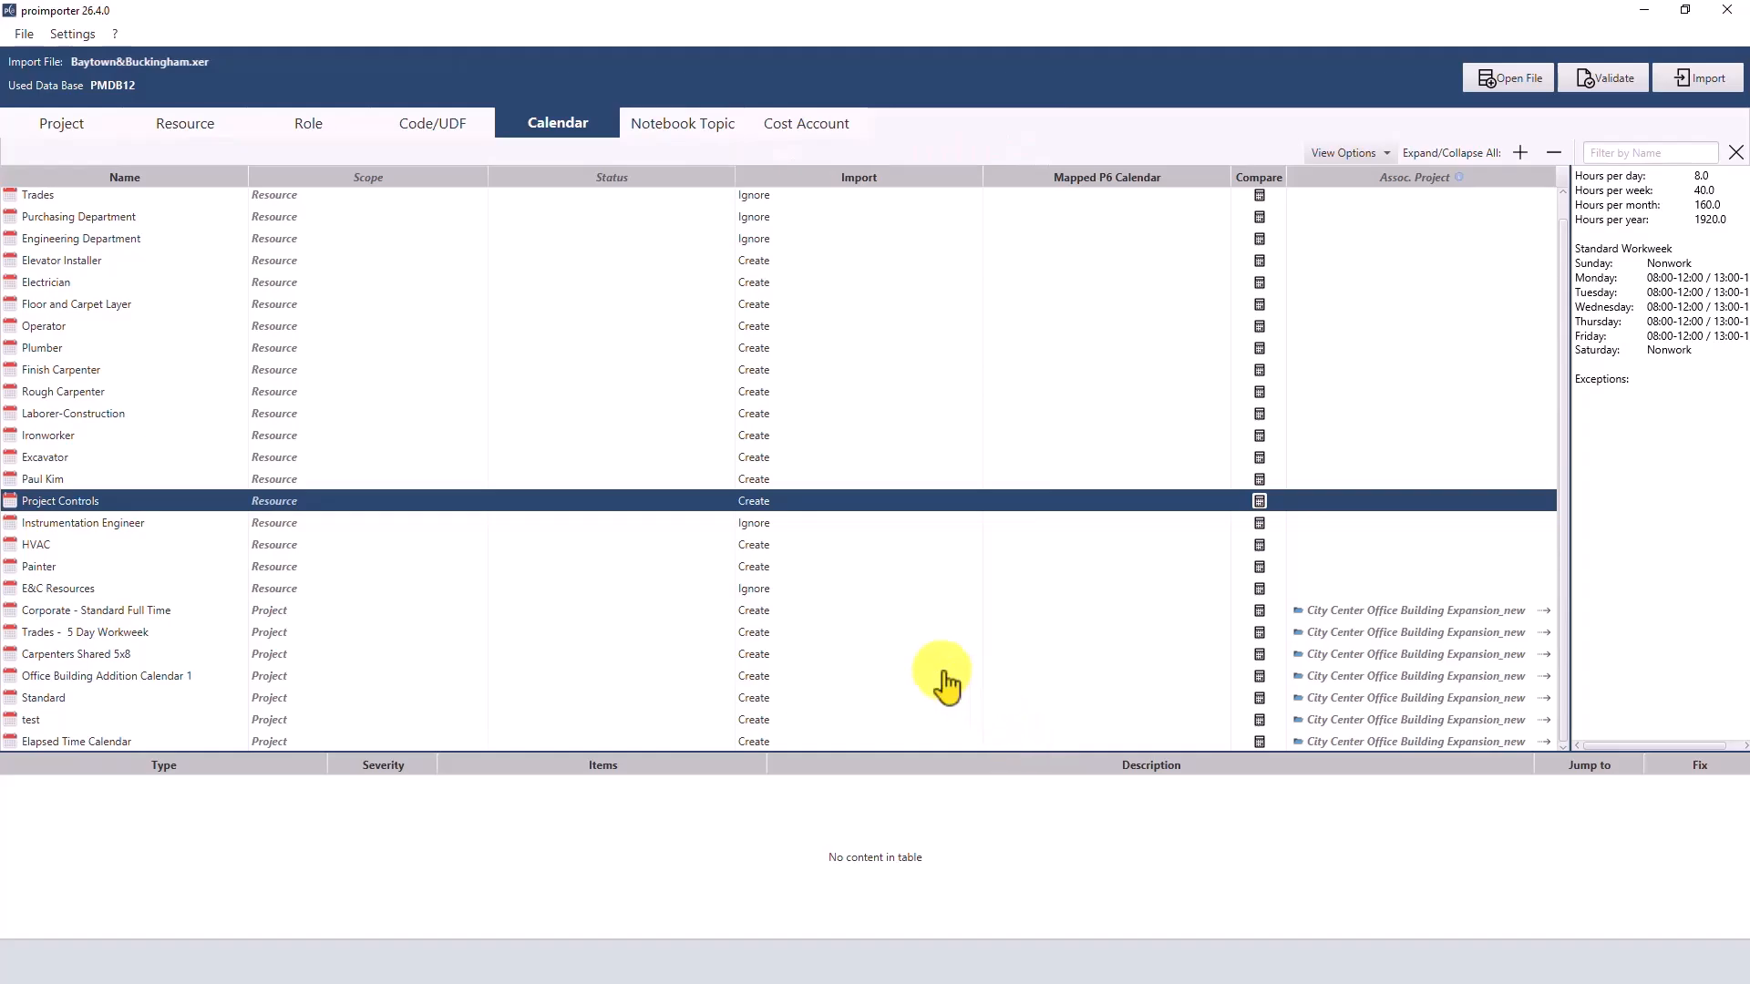
# Expand the E&C role in the role list and check the import options available for its Trades role.
pyautogui.click(320, 129)
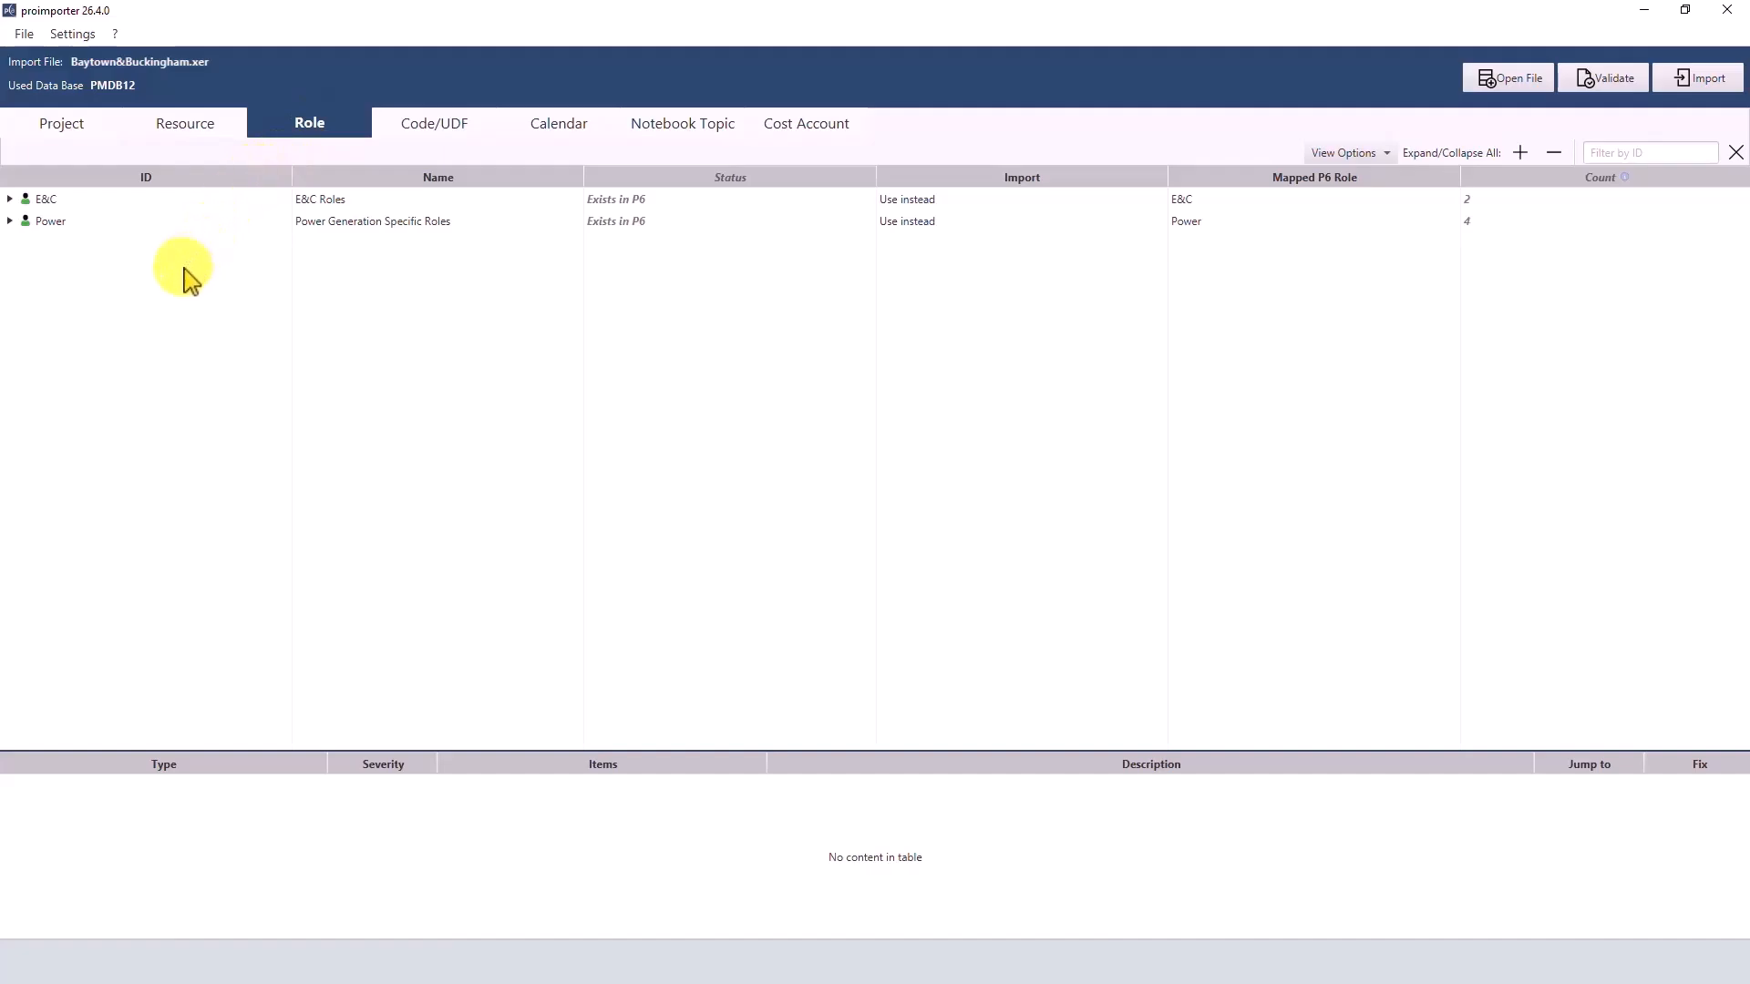
pyautogui.click(10, 199)
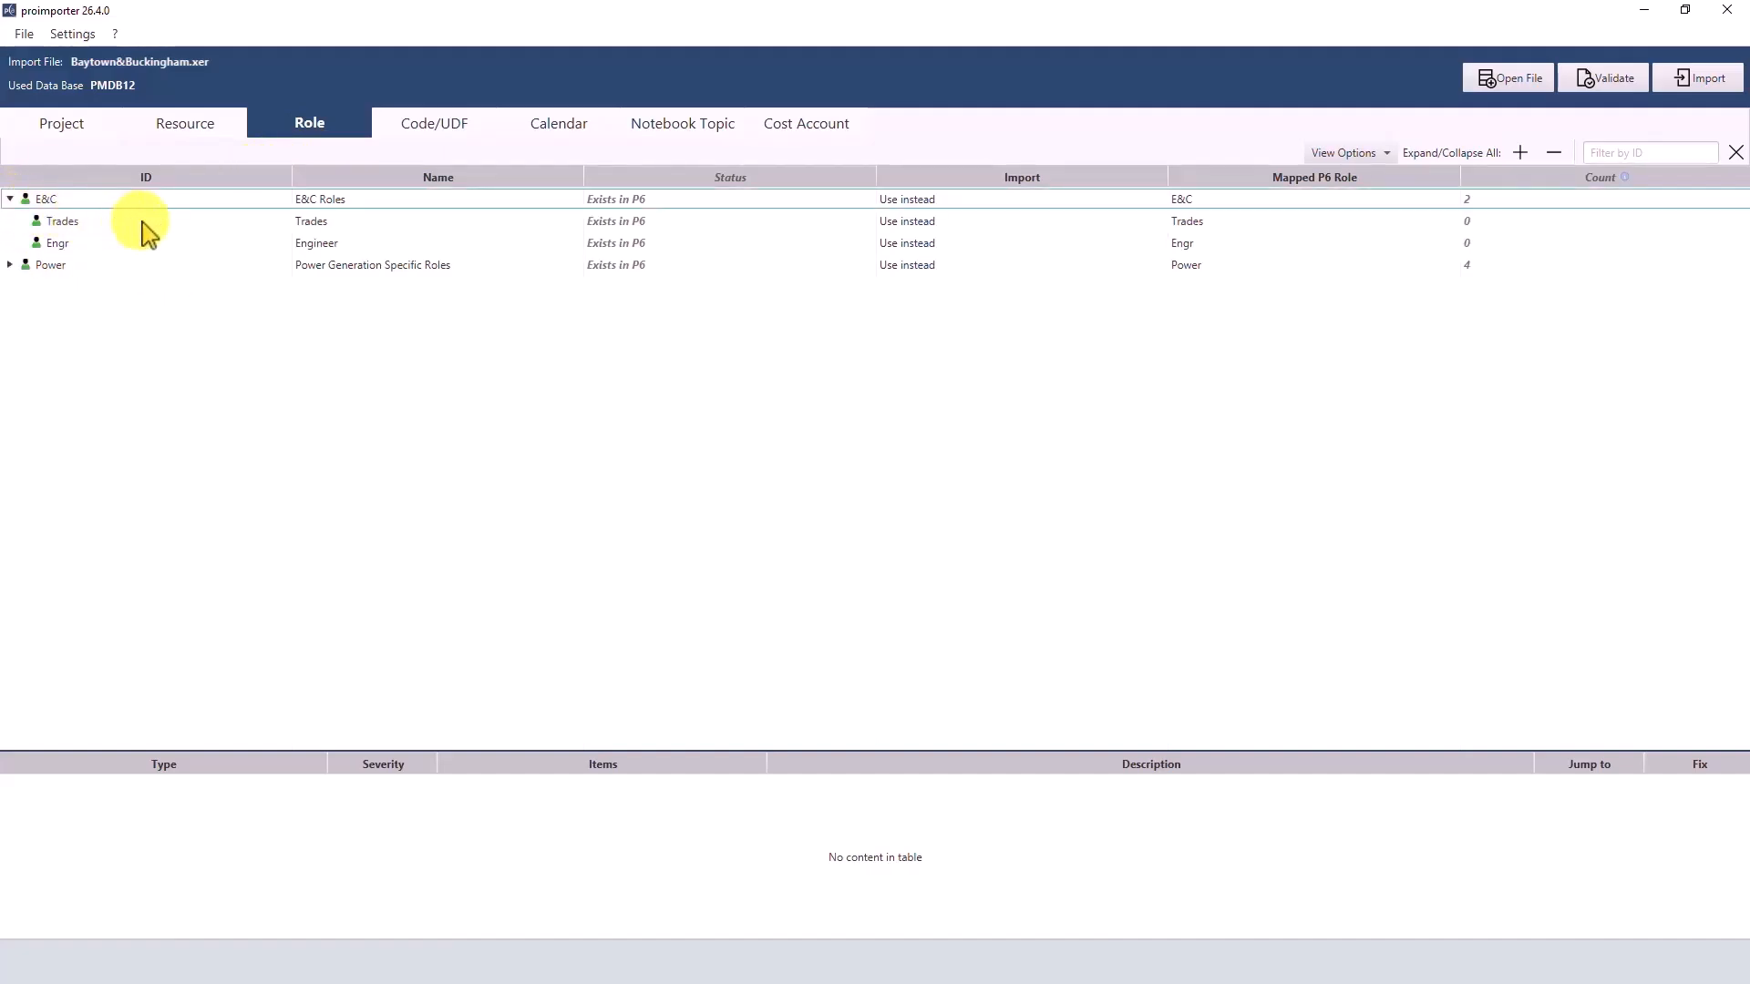
pyautogui.click(616, 224)
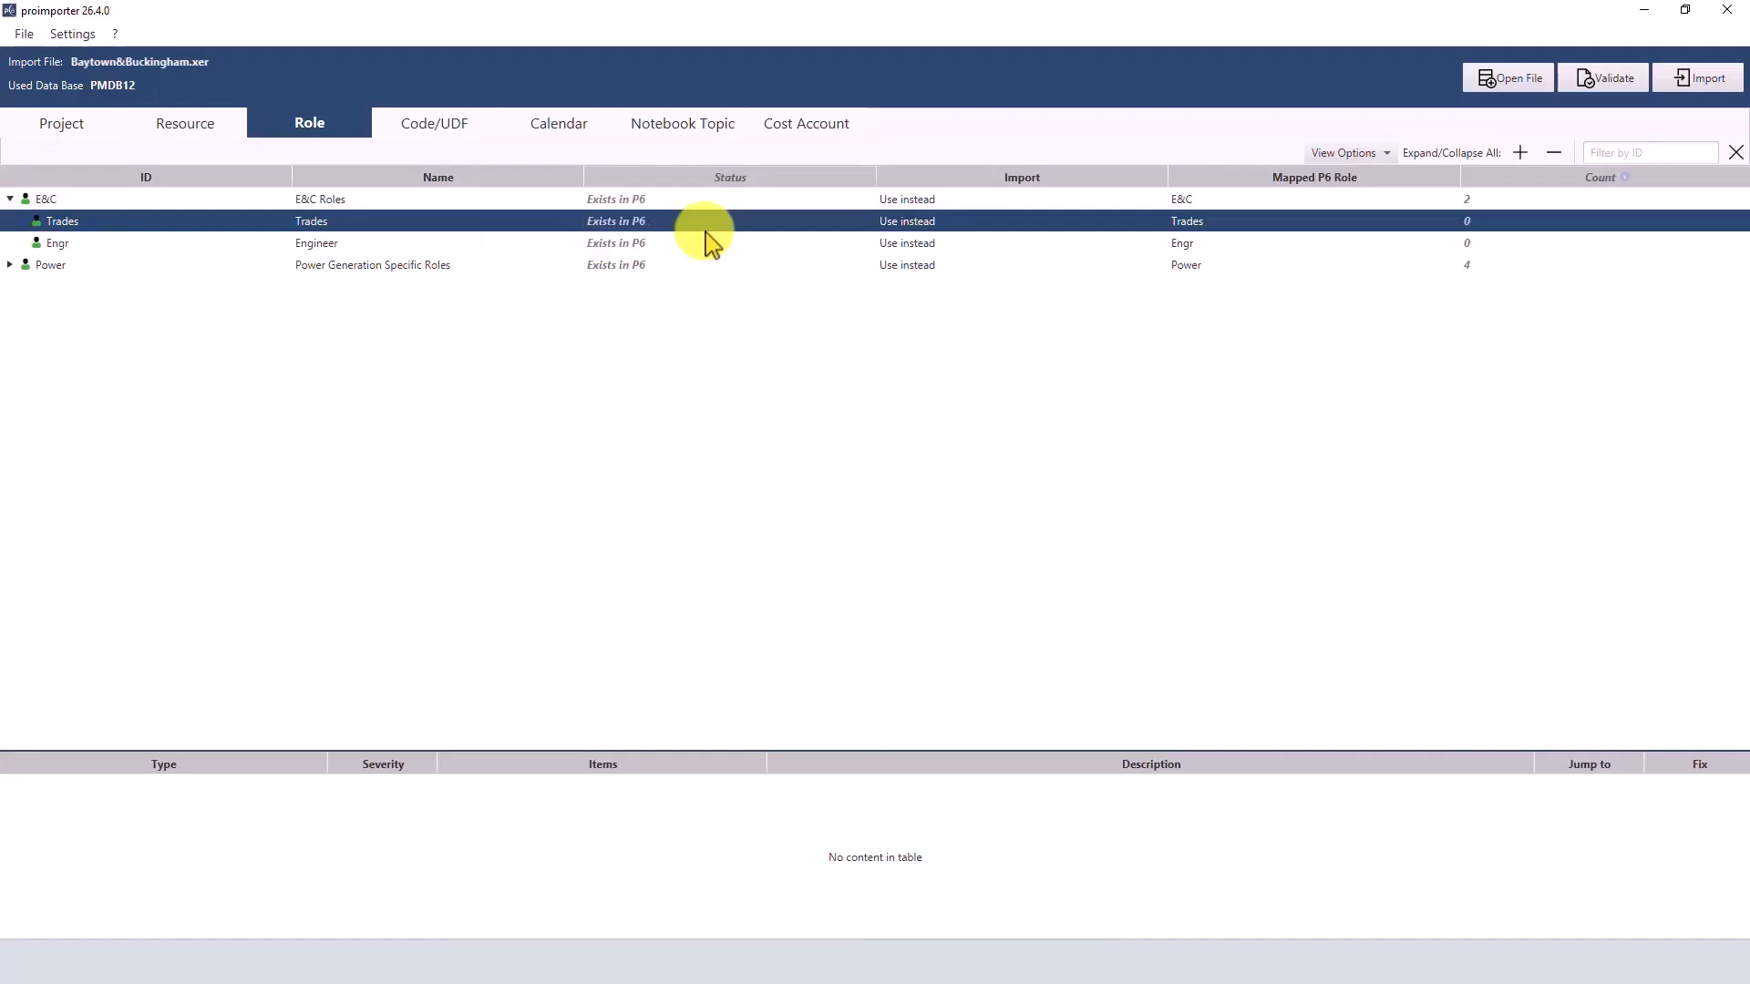
pyautogui.click(901, 226)
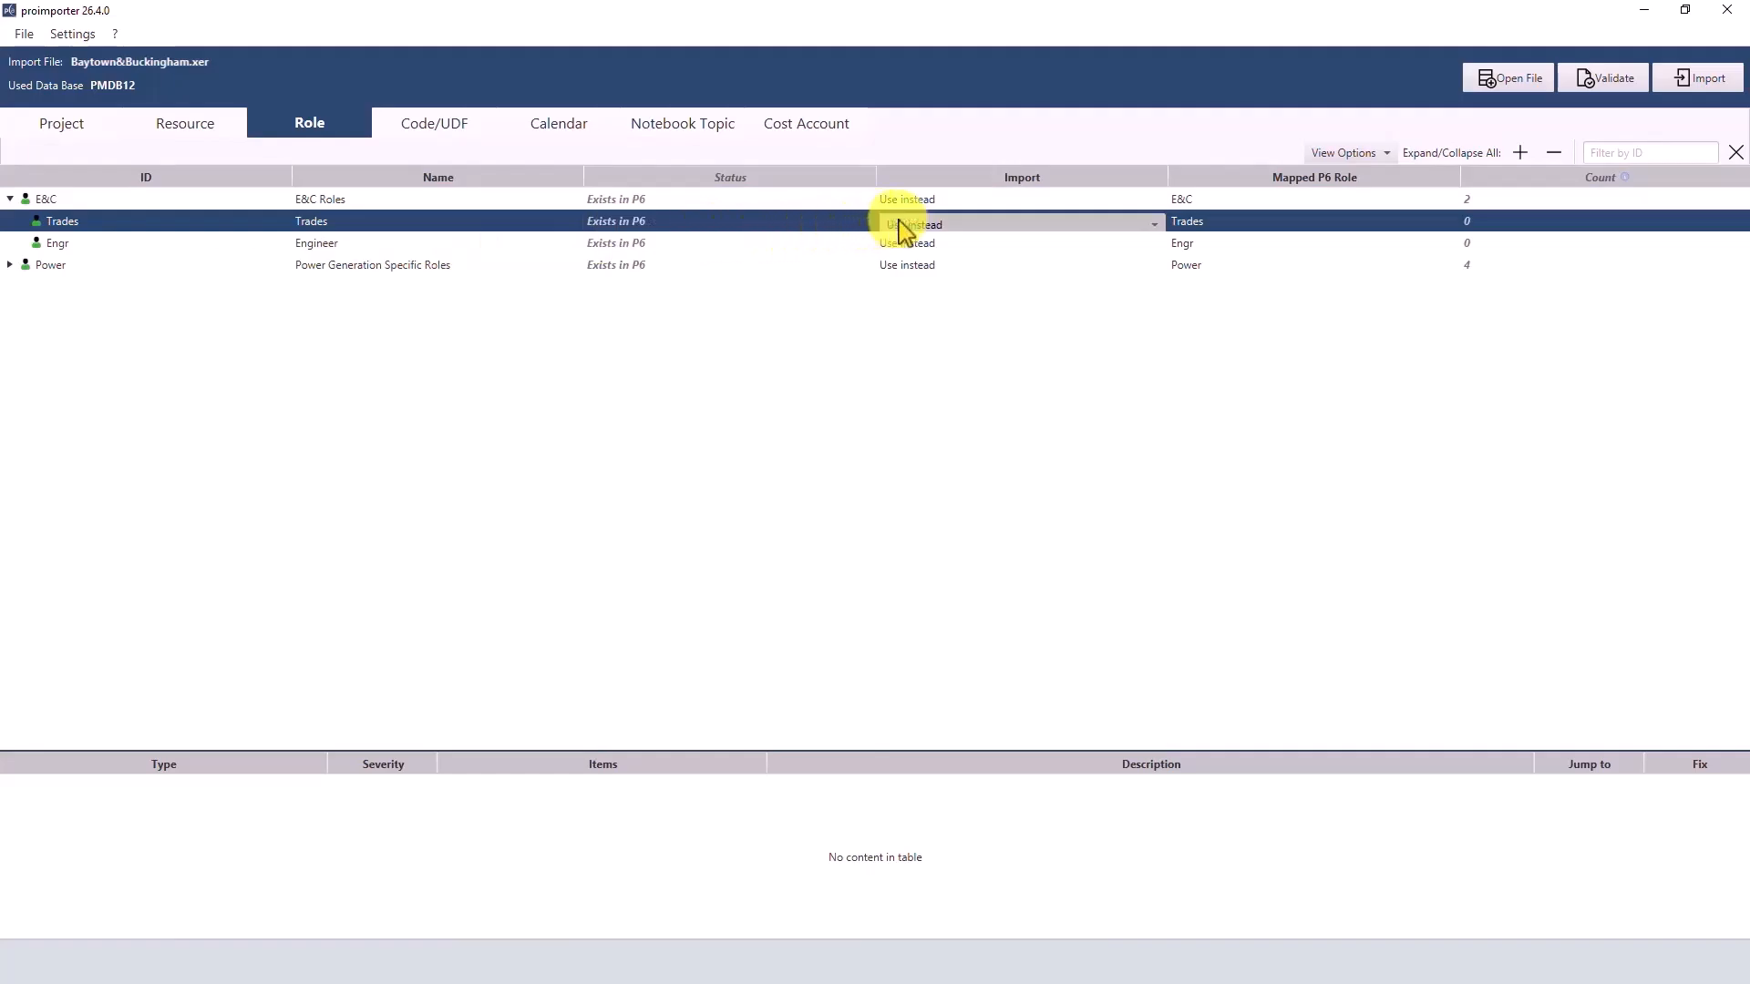
pyautogui.click(1034, 225)
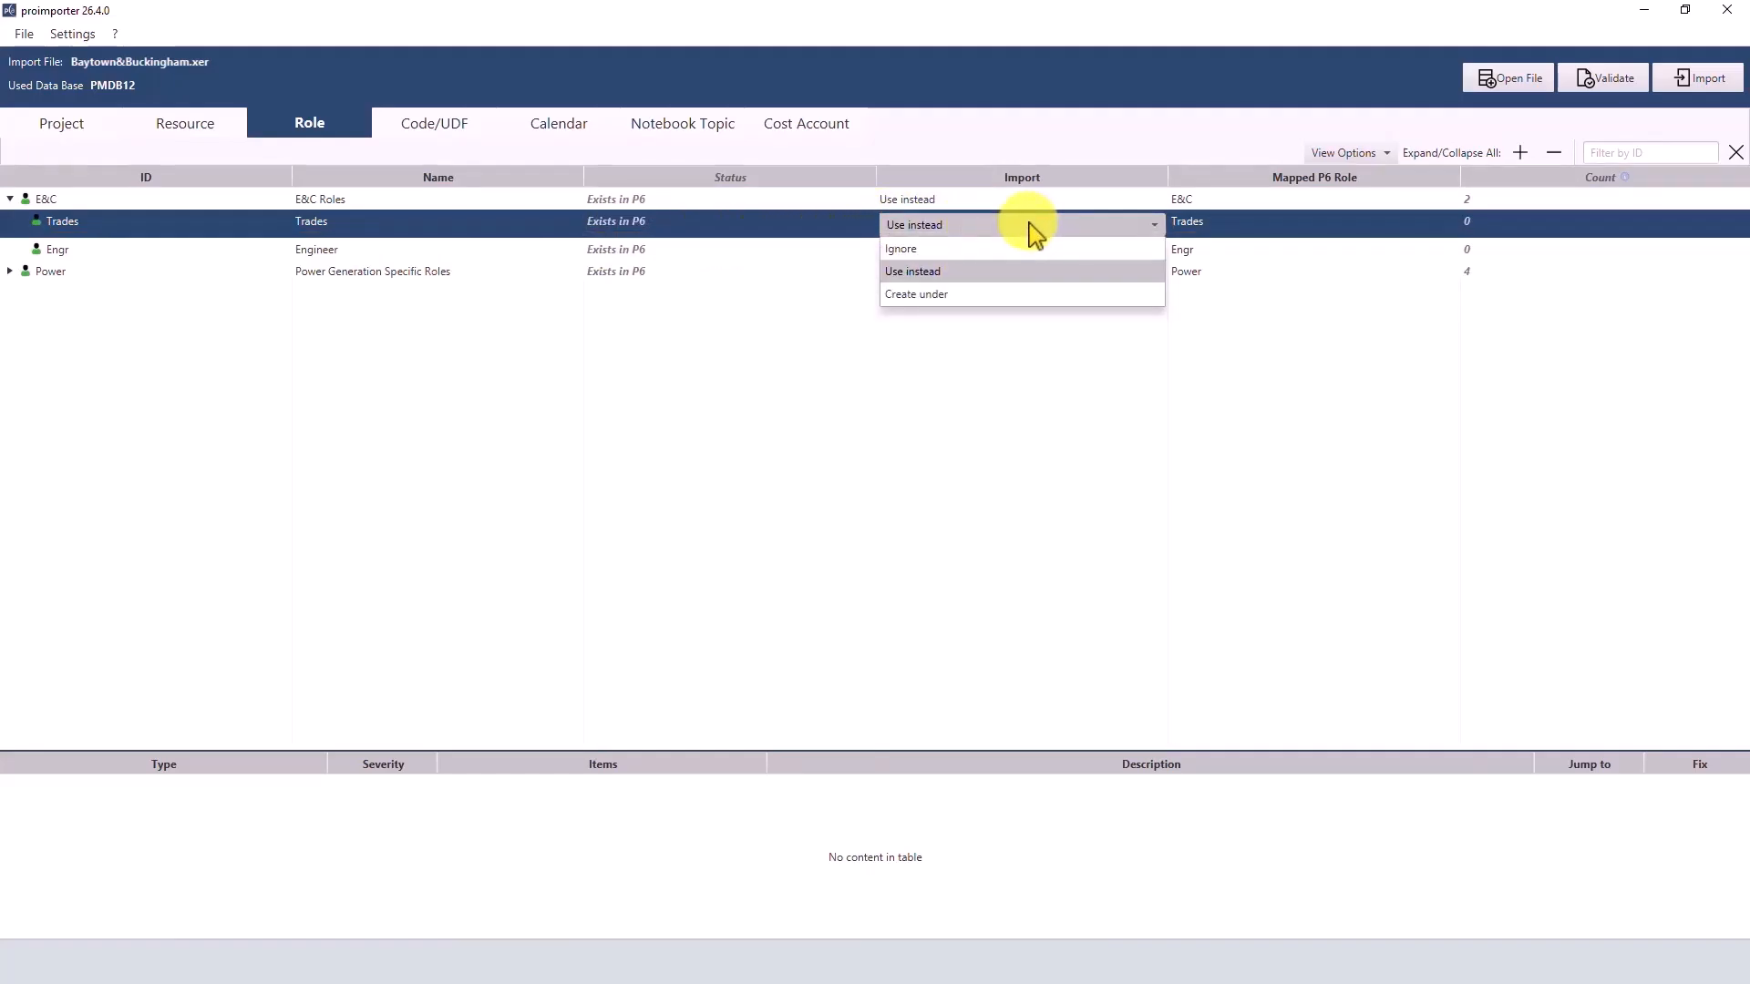
pyautogui.click(1036, 230)
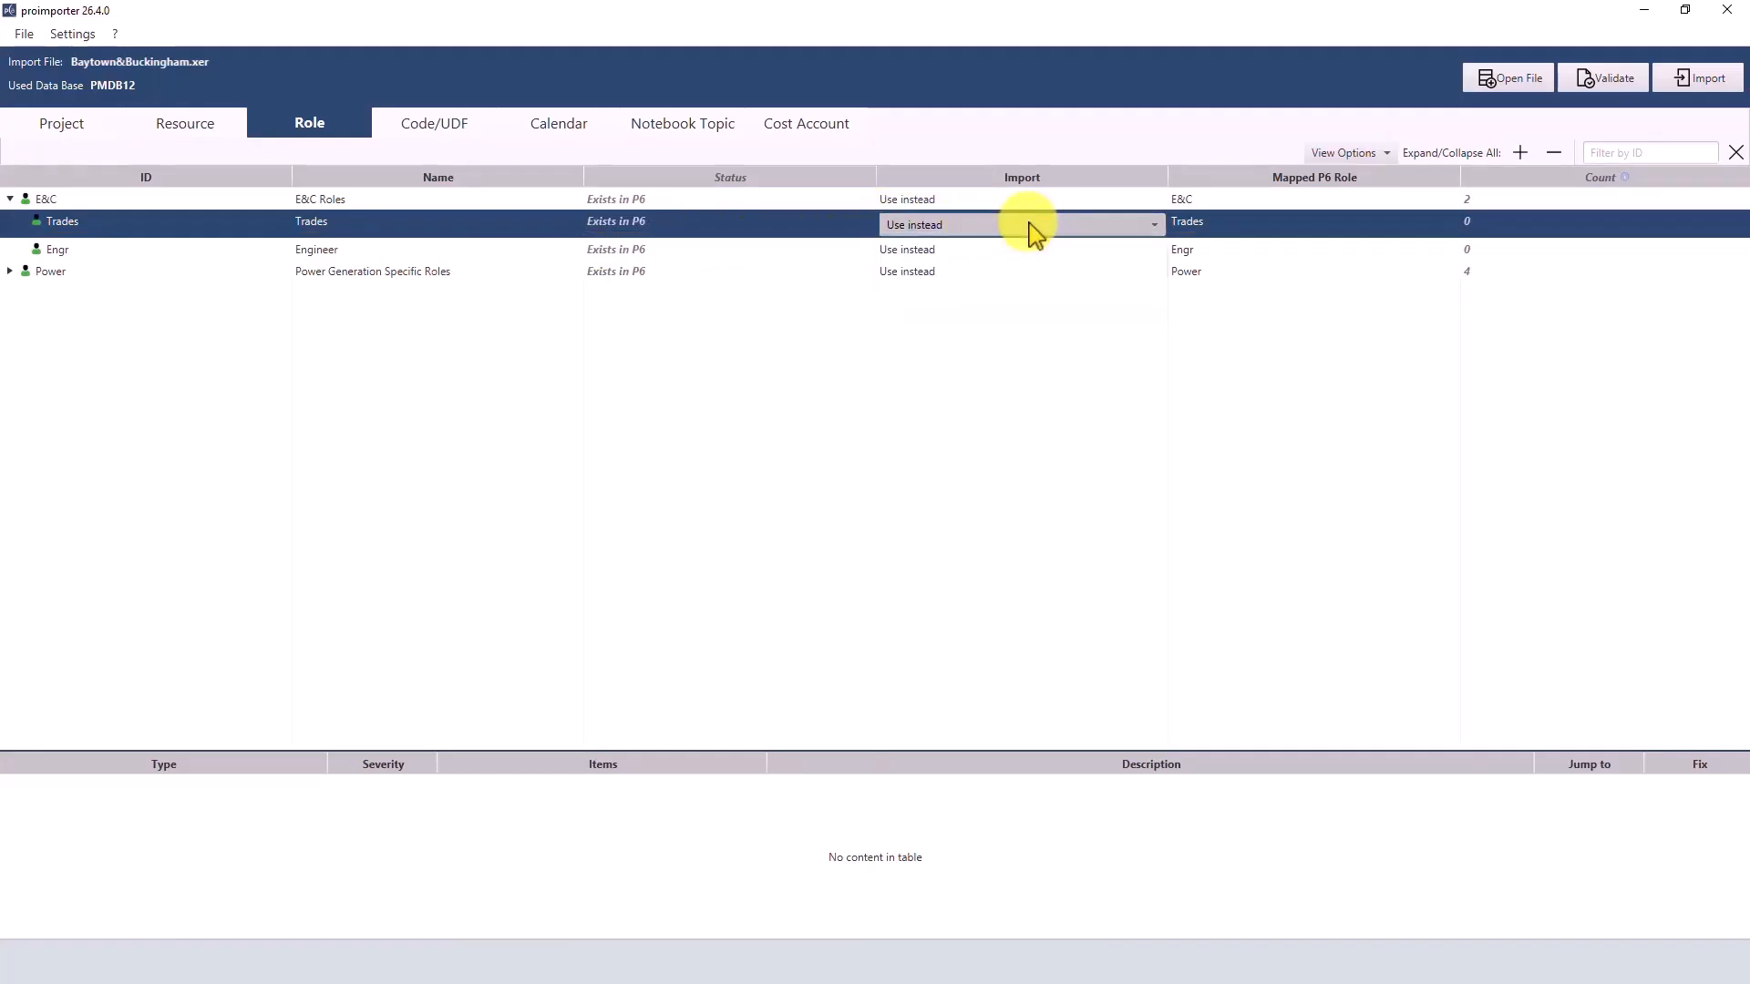
# Map the Engr role to the existing P6 role REL (Relationship Manager).
pyautogui.click(1189, 251)
pyautogui.click(1193, 248)
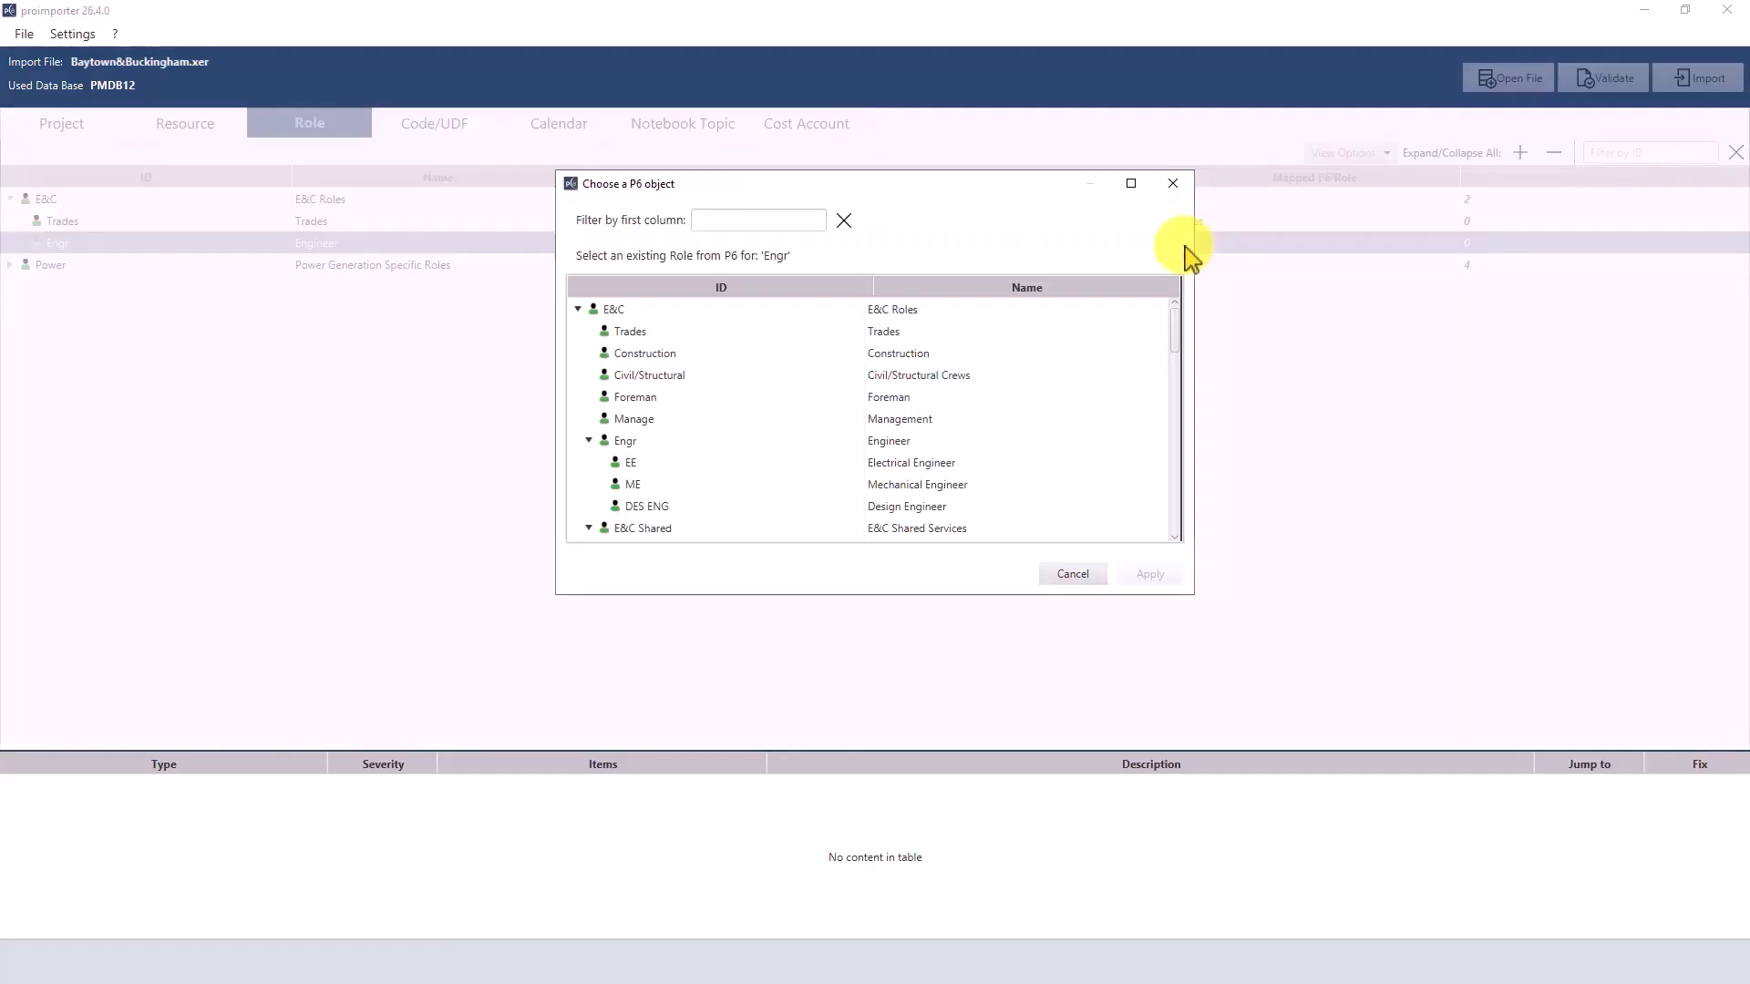
pyautogui.scroll(-2, 729, 419)
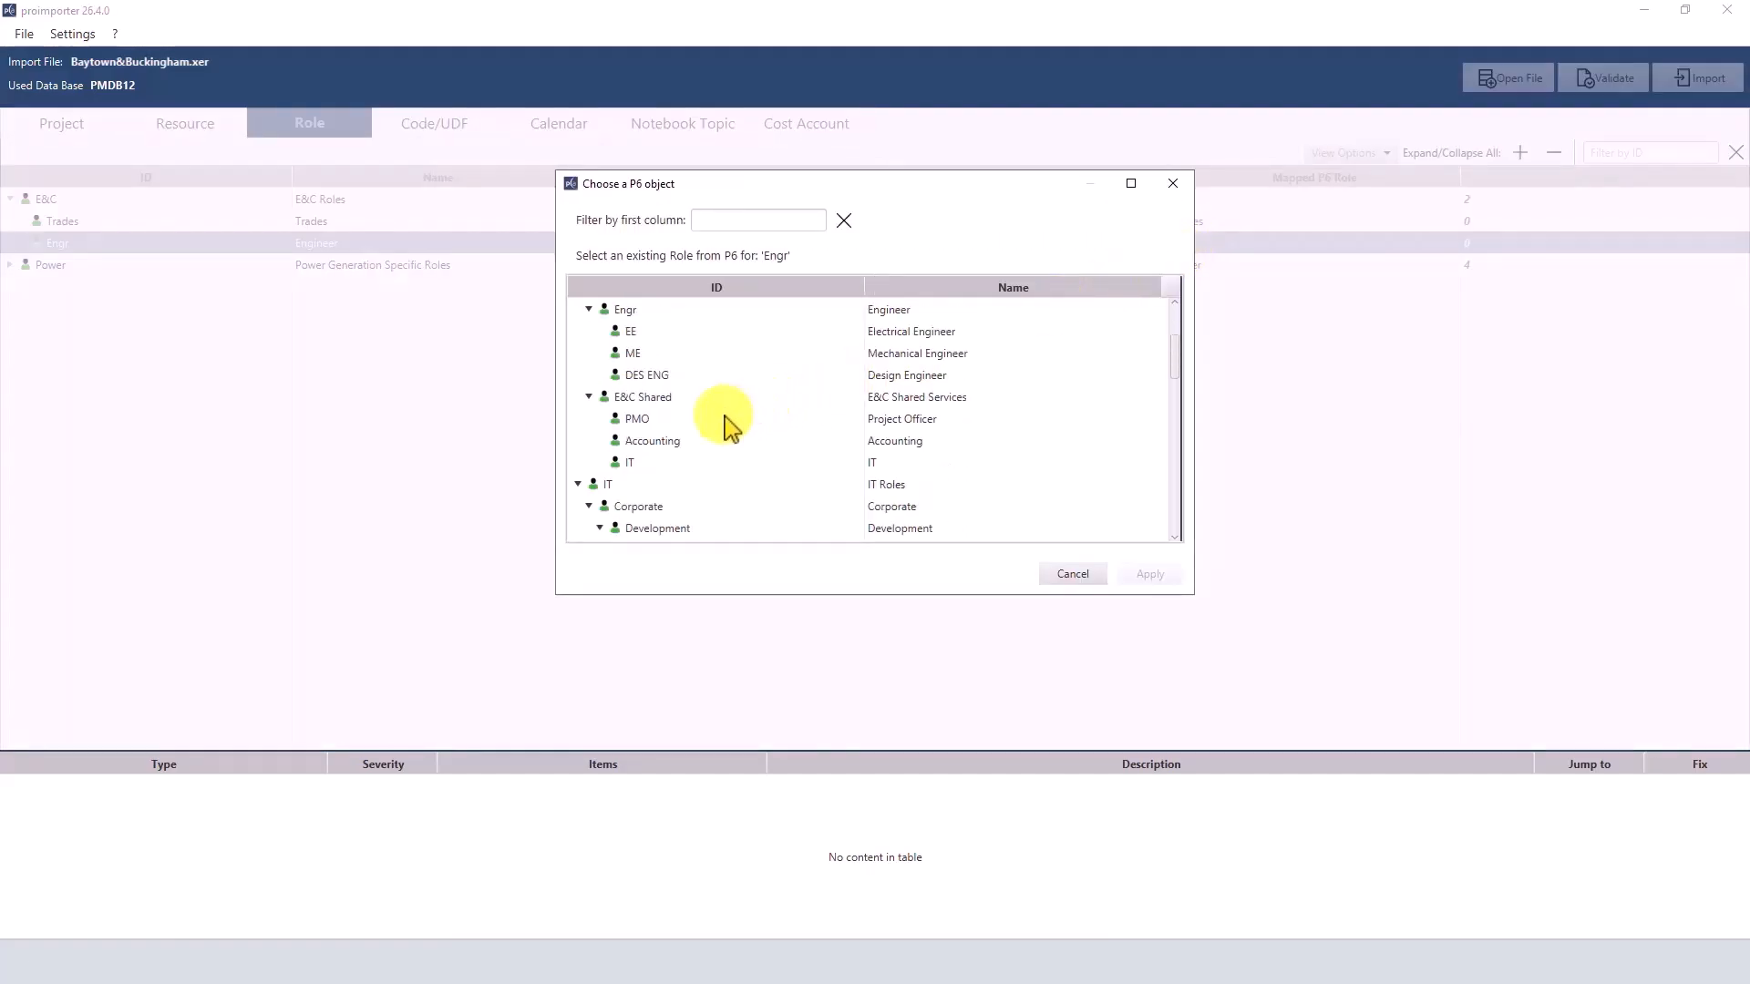
pyautogui.scroll(-1, 711, 435)
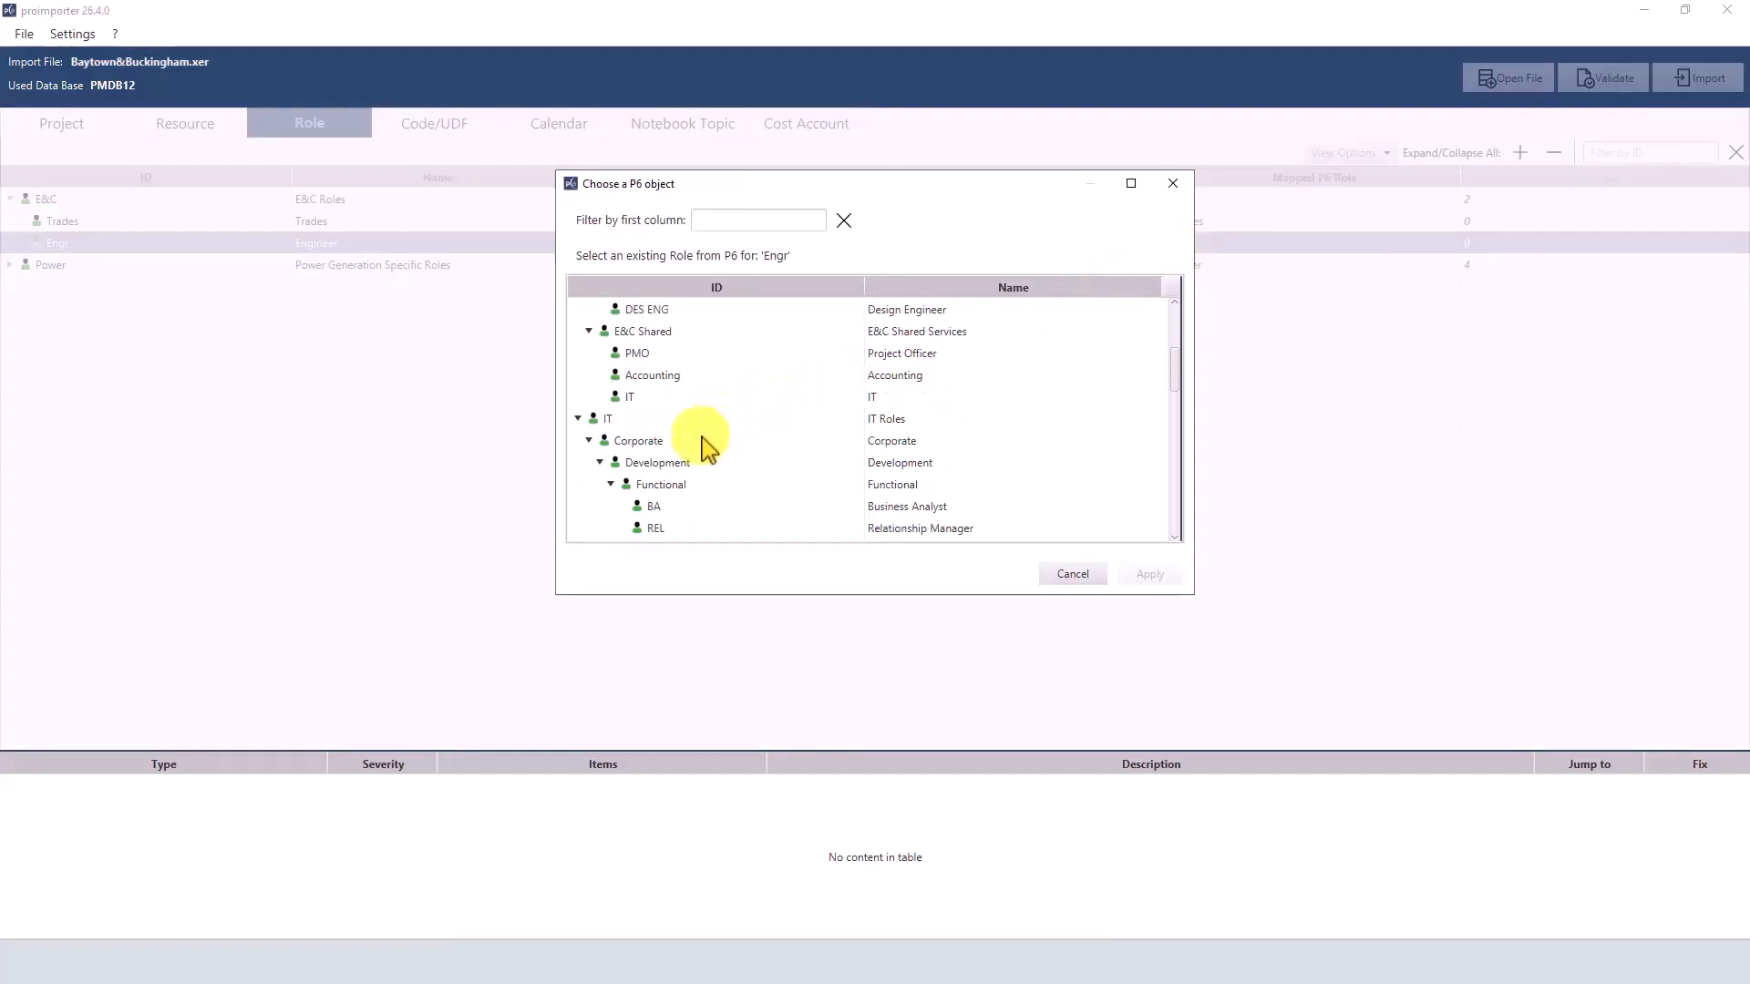
pyautogui.doubleClick(686, 531)
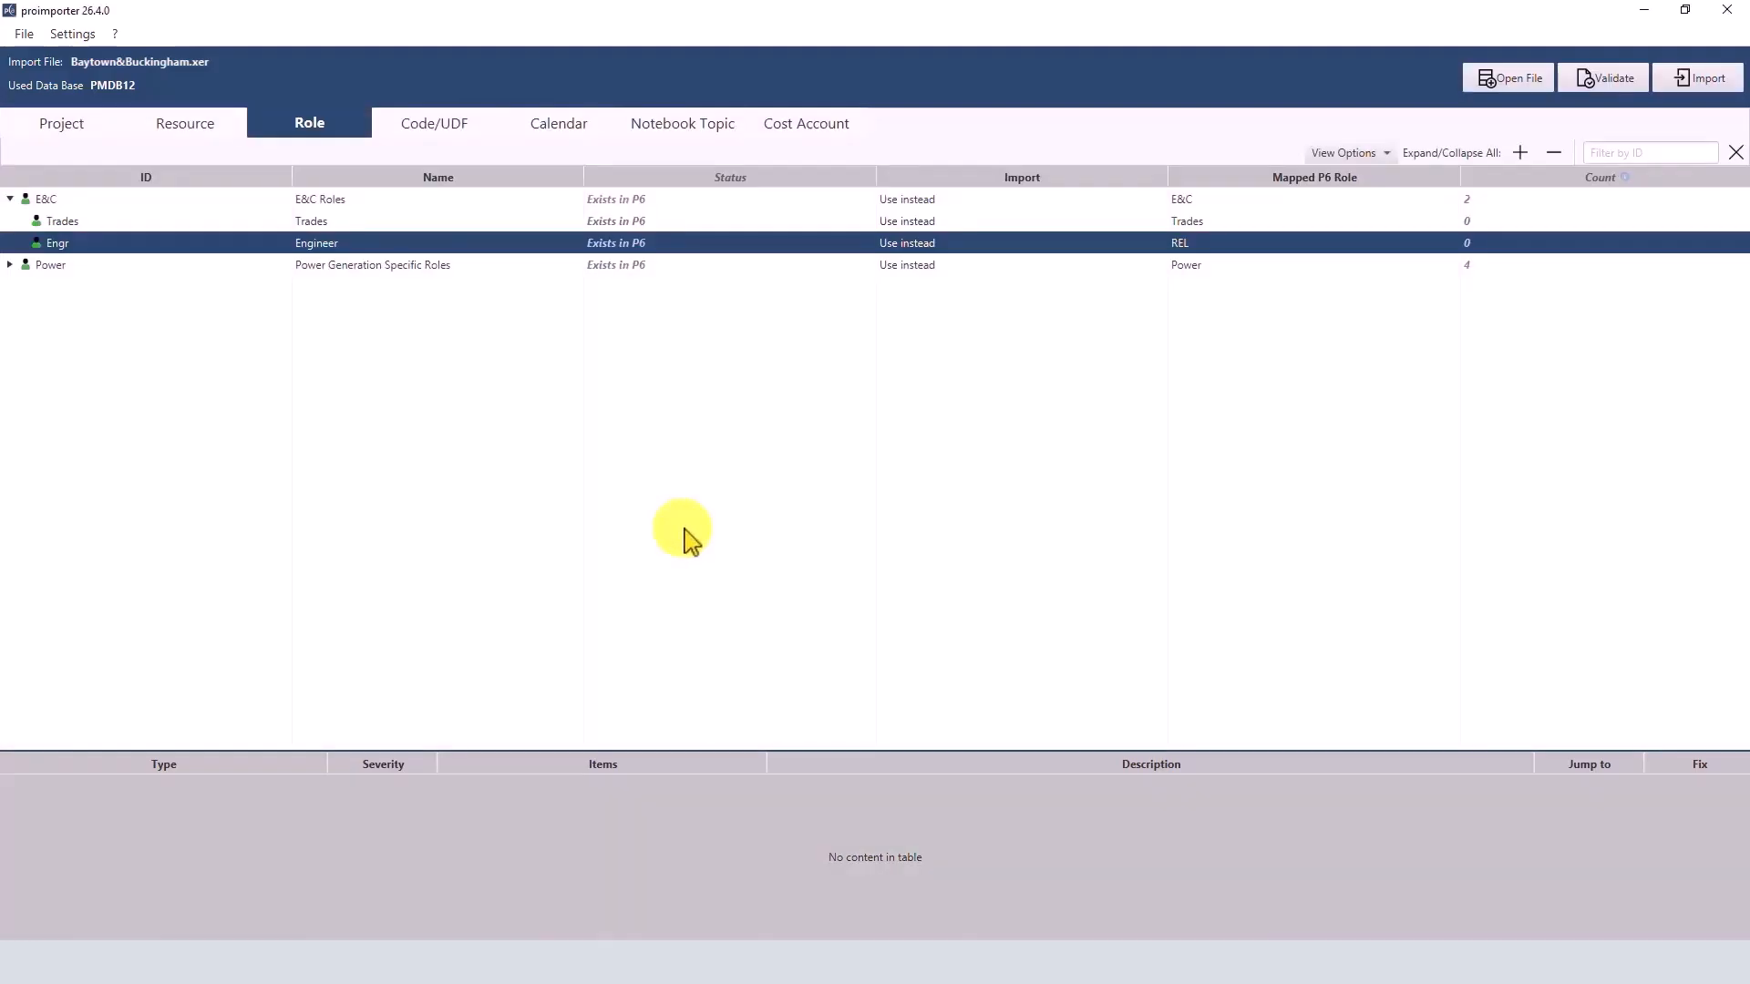